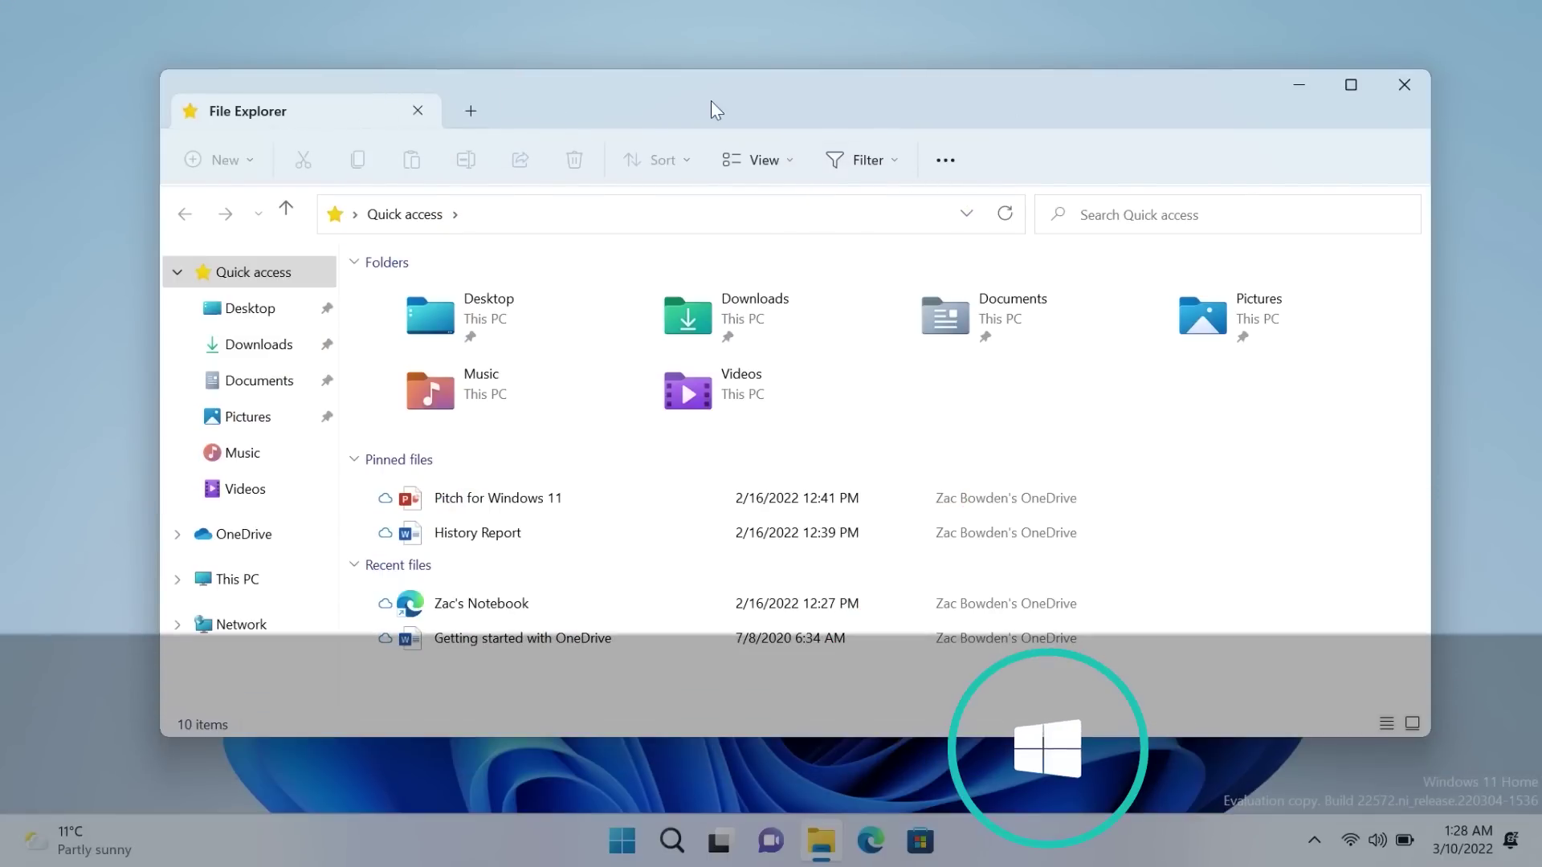
Step: Open three additional File Explorer tabs showing the Documents, Videos and Music folders
key("super")
left_click(470, 112)
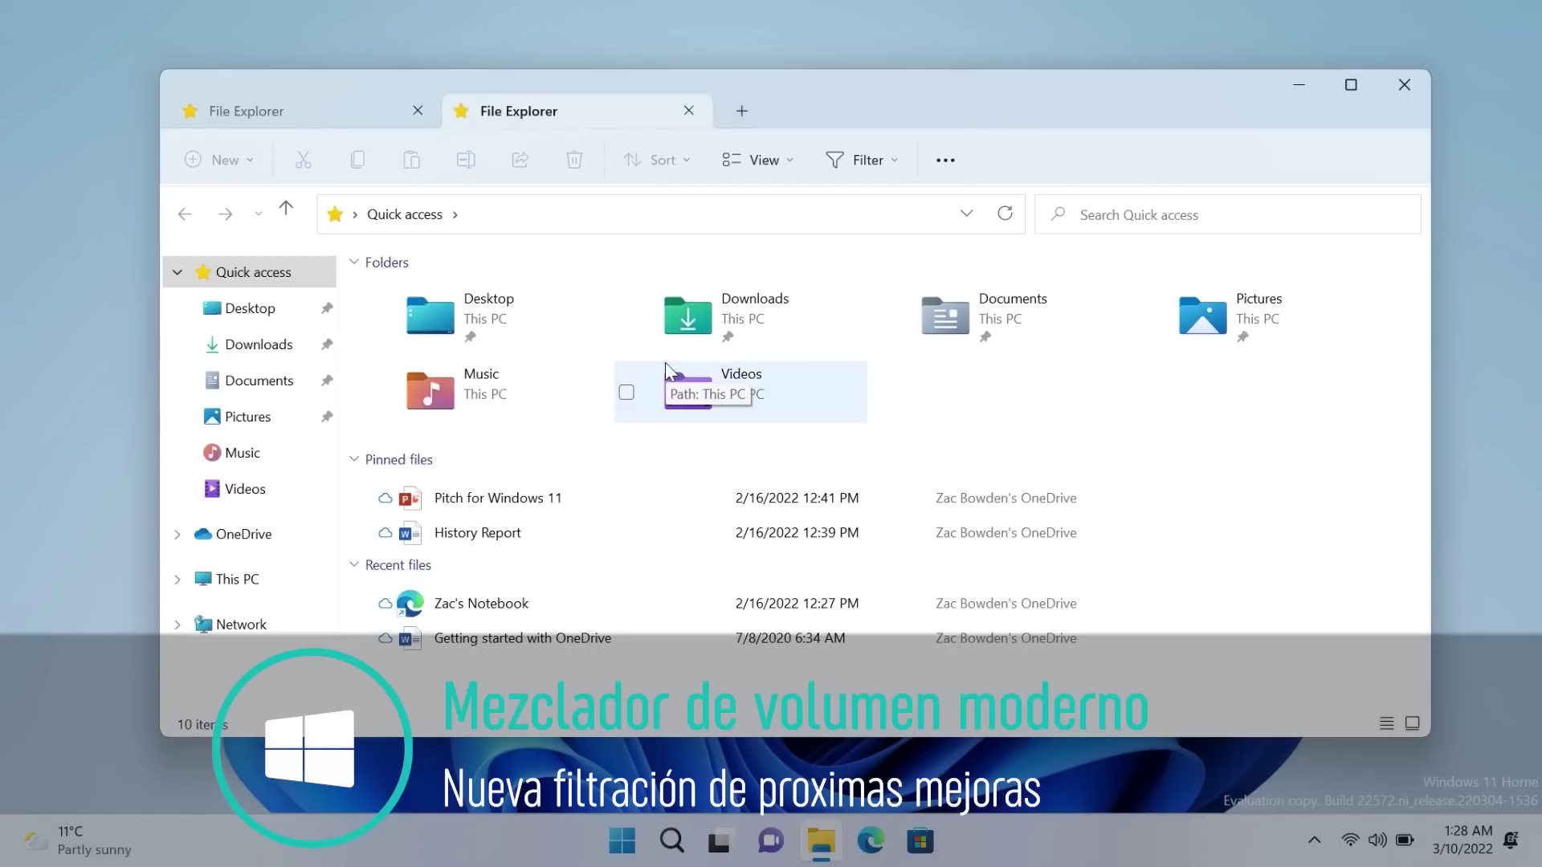
left_click(268, 382)
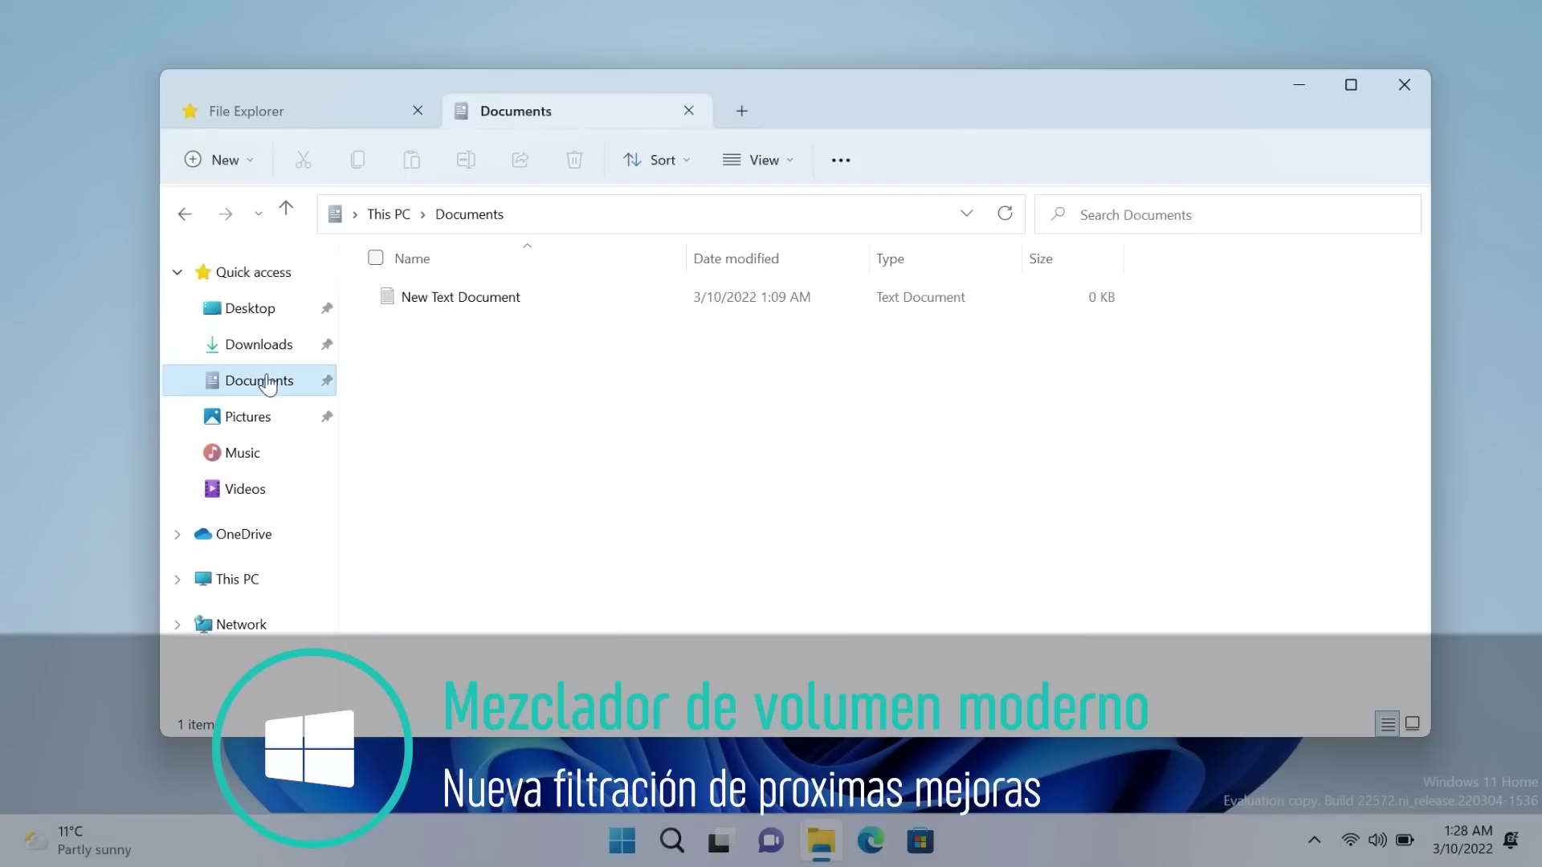
left_click(742, 112)
left_click(254, 487)
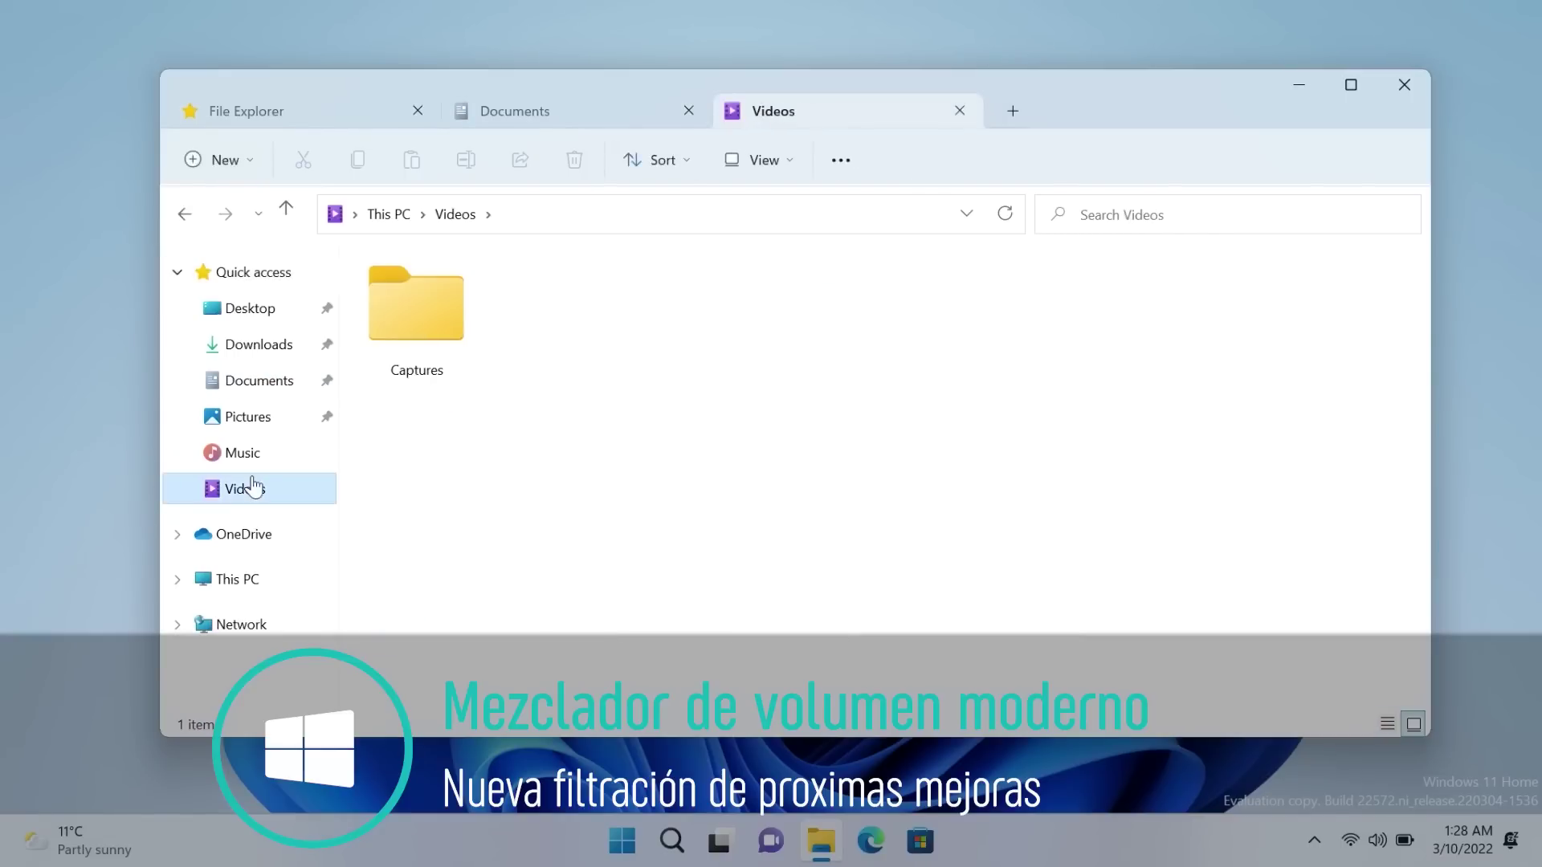
left_click(1011, 113)
left_click(319, 452)
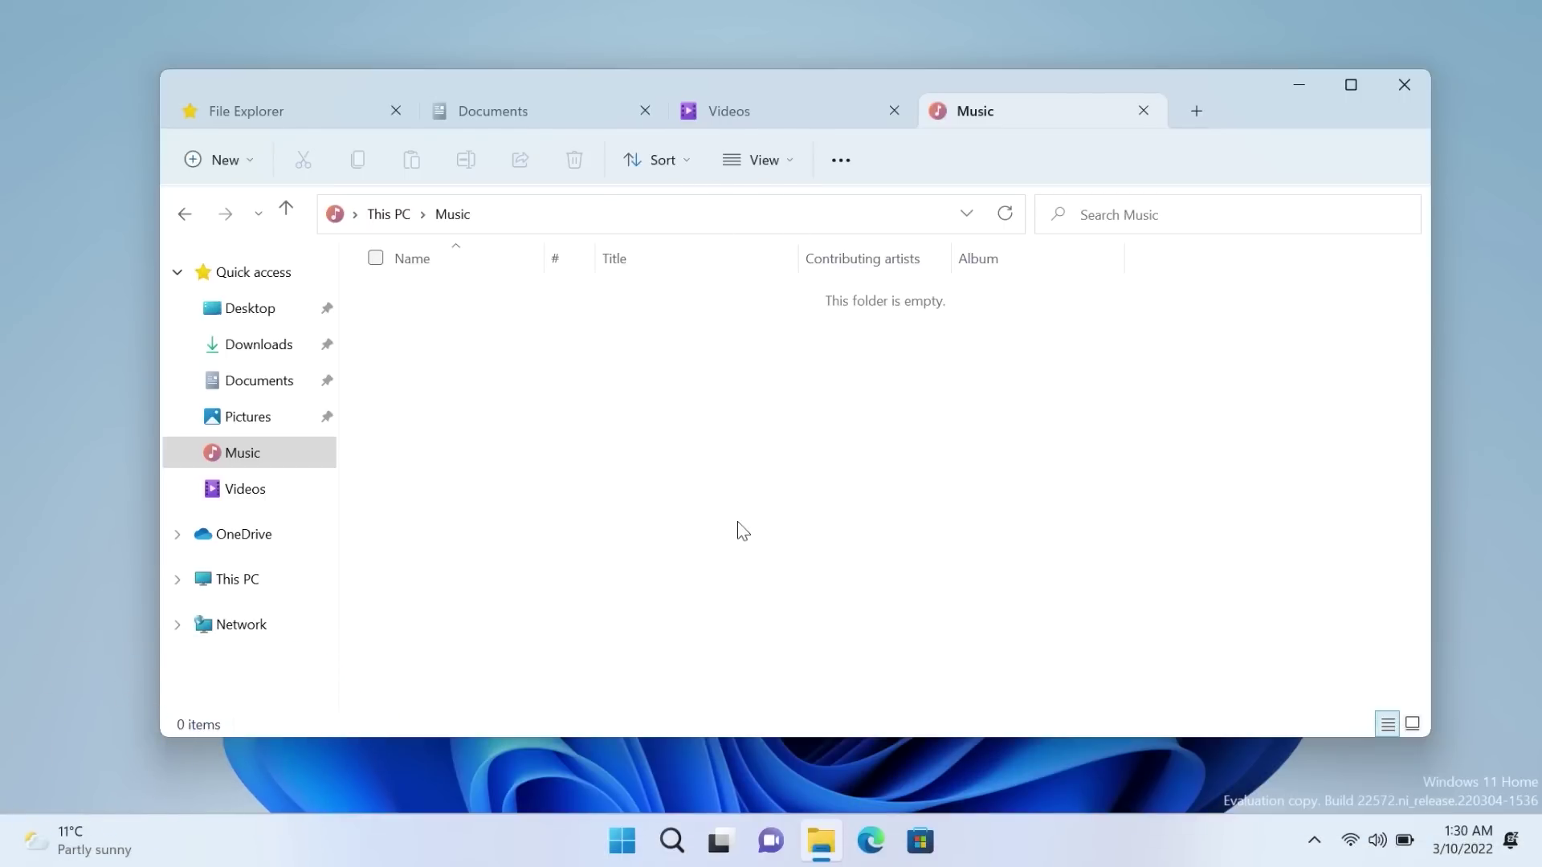
Step: Try to move New Text Document from the Documents tab to the Videos tab, and open This PC in that second tab
left_click(552, 111)
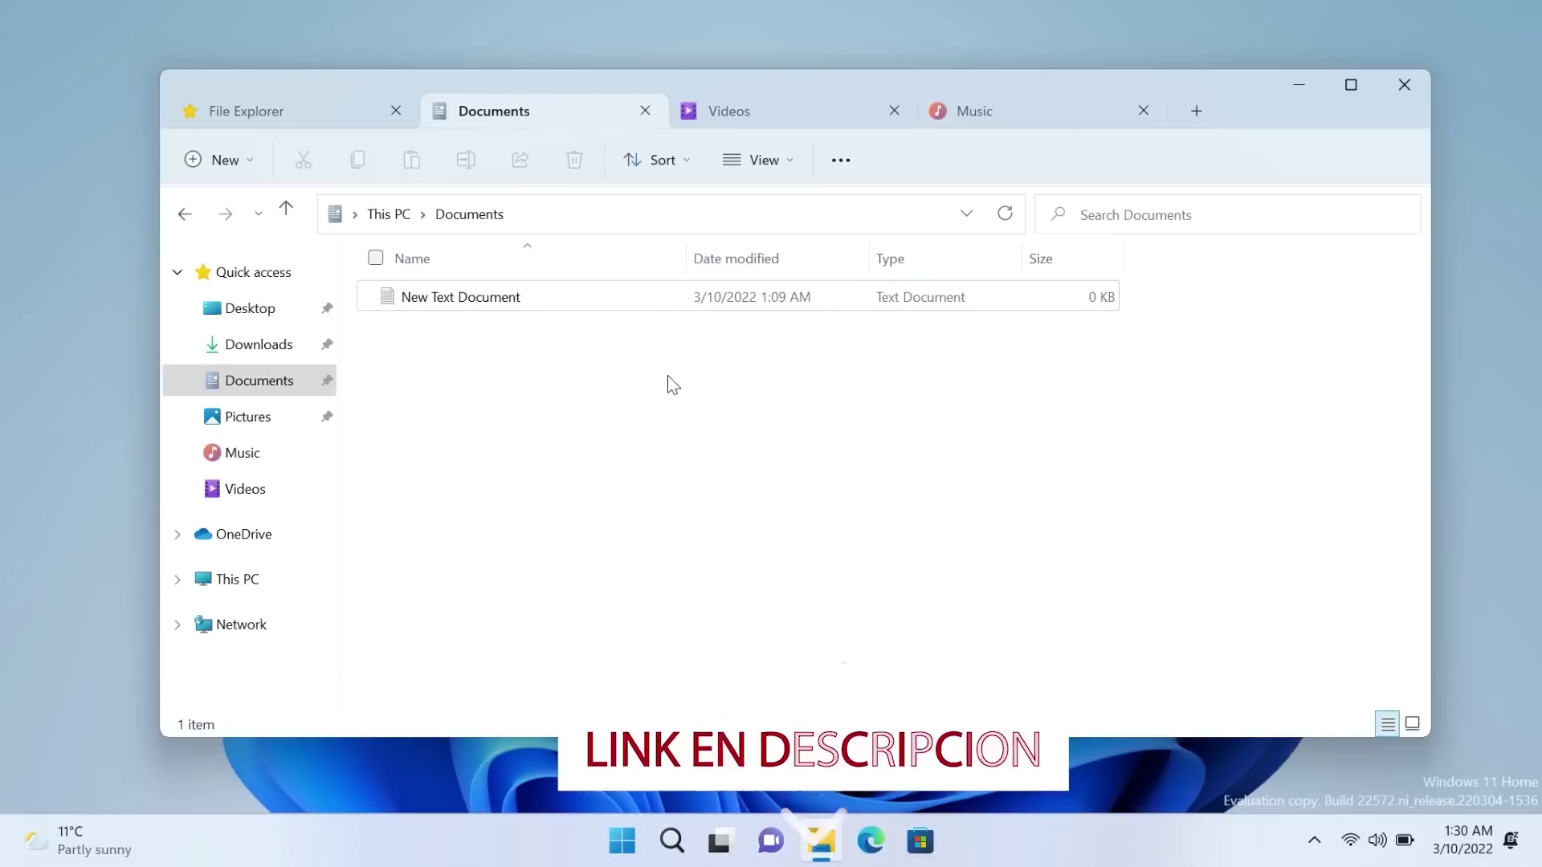
left_click_drag(526, 297, 876, 116)
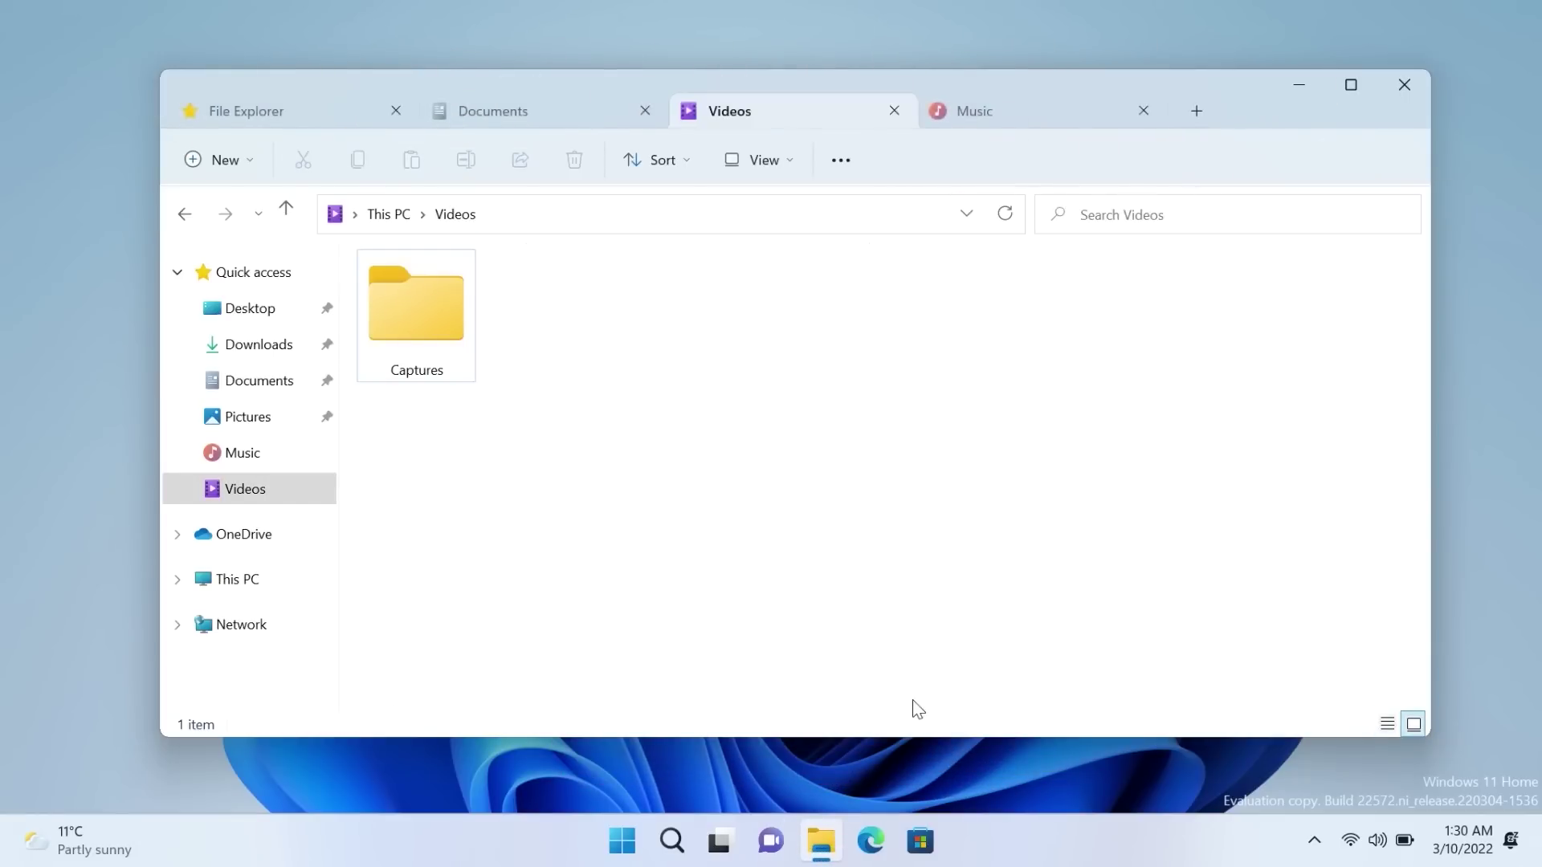
left_click(289, 580)
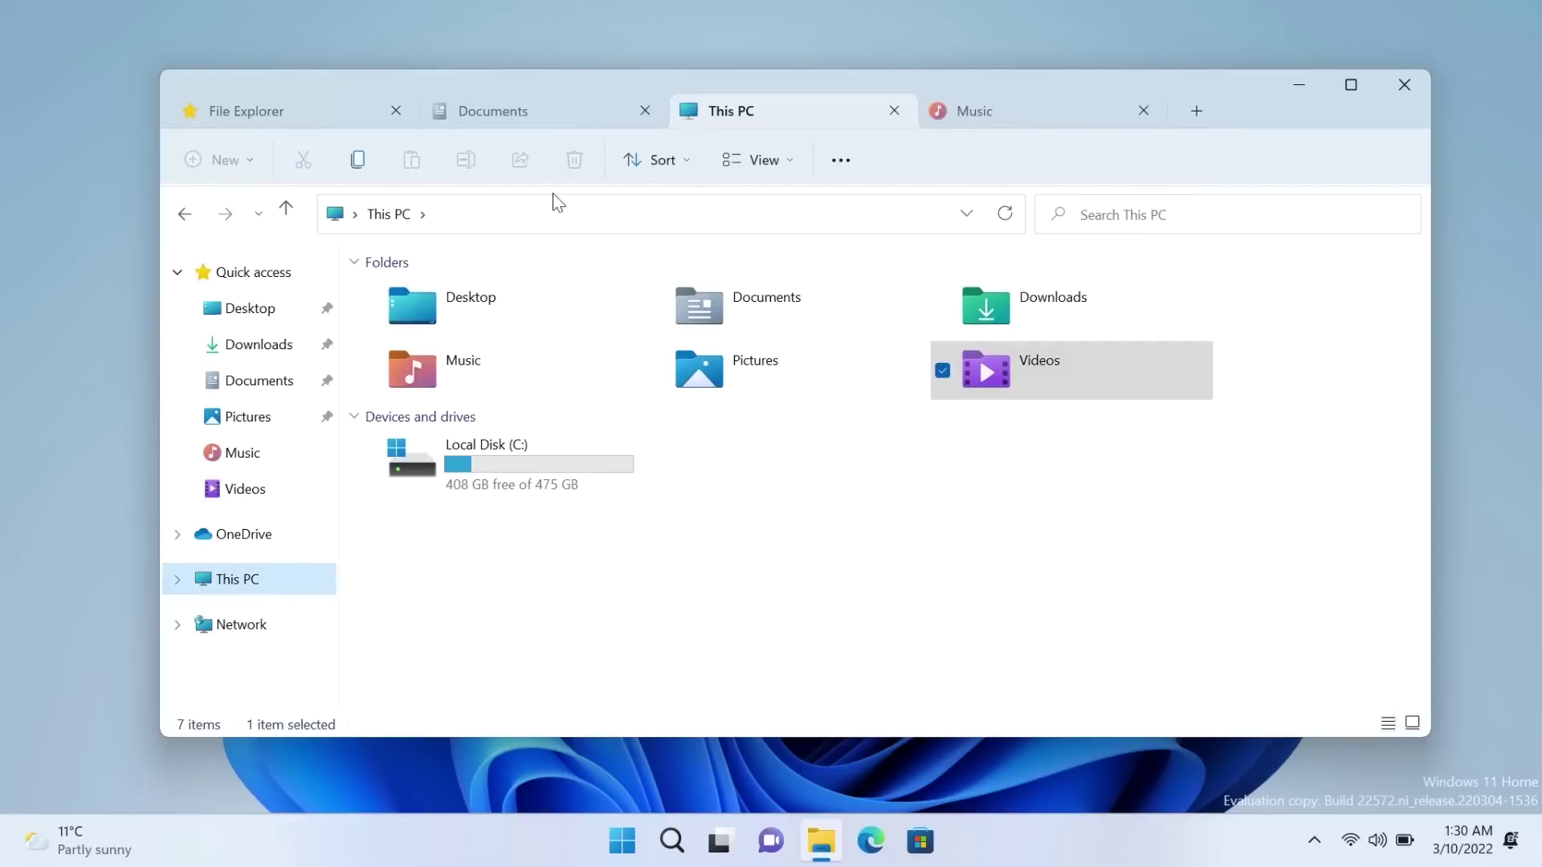
Step: Switch back and forth between the open File Explorer tabs to view the contents of each
left_click(347, 121)
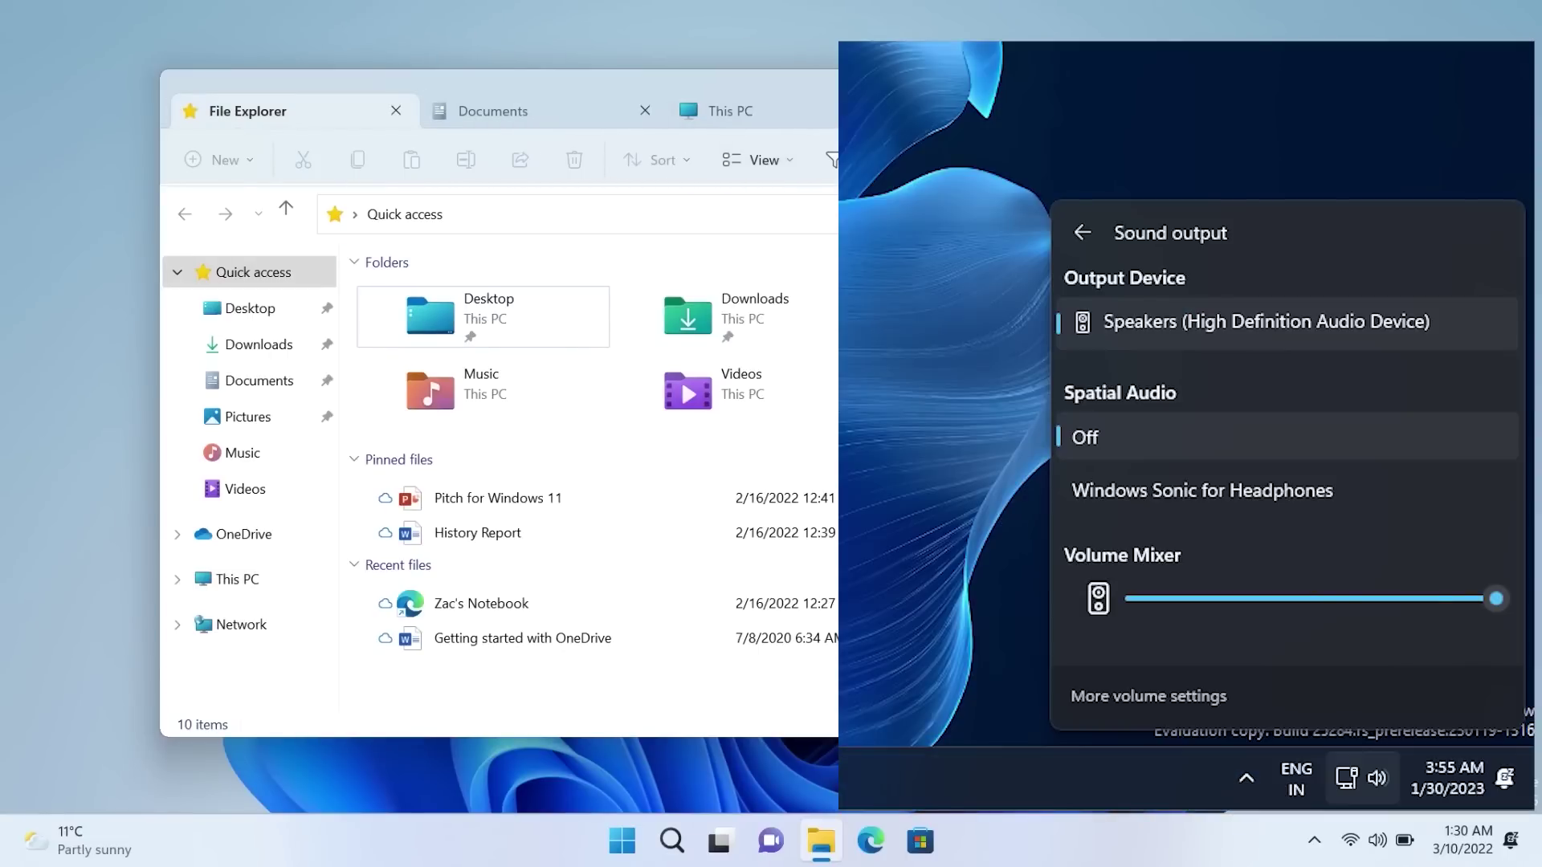
left_click(560, 103)
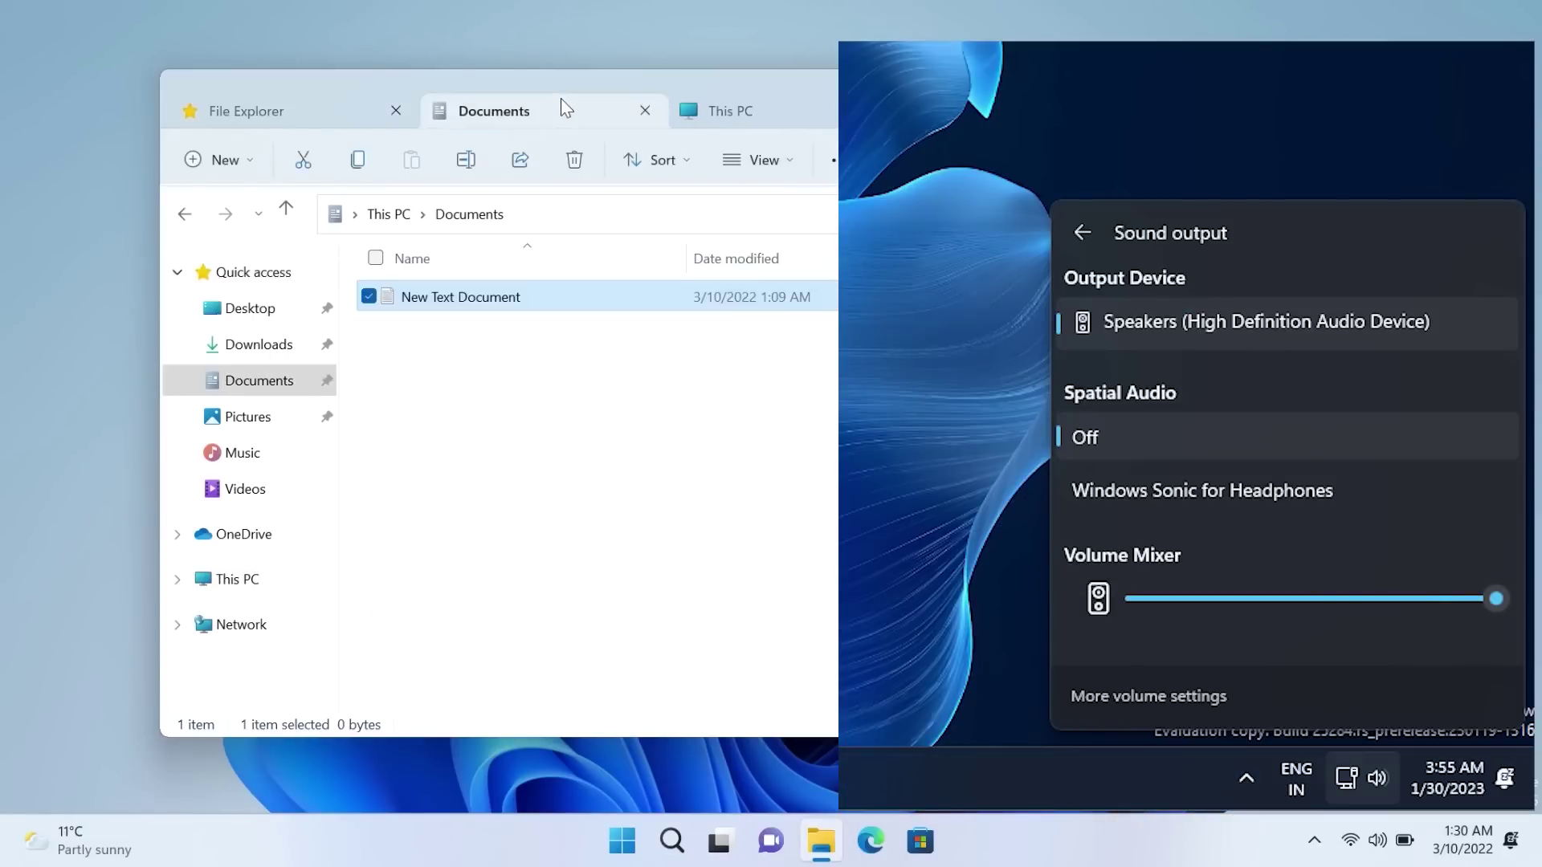
left_click(712, 113)
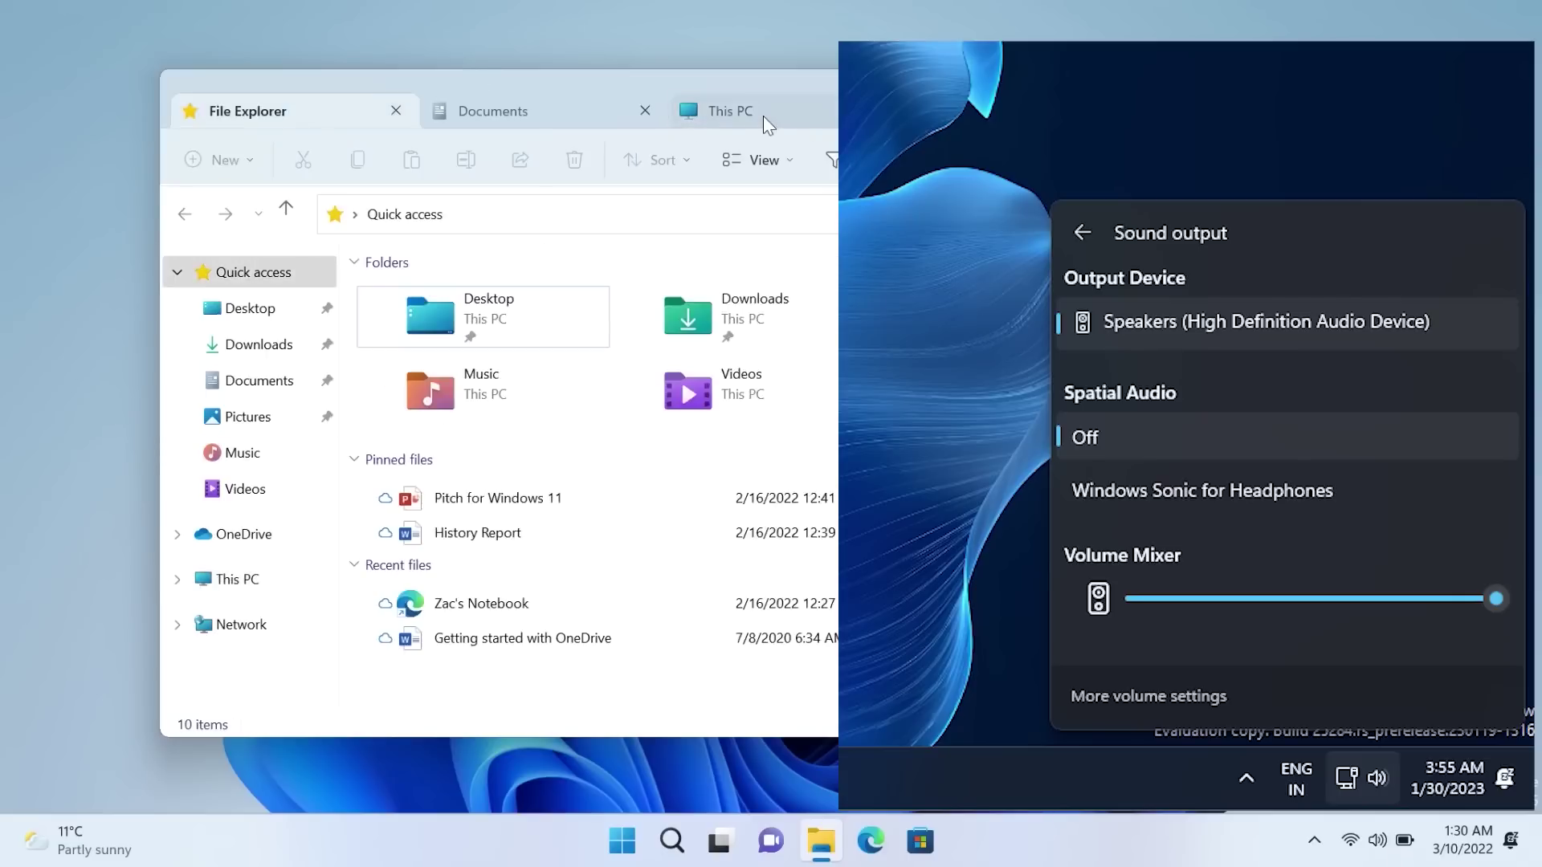
left_click(767, 120)
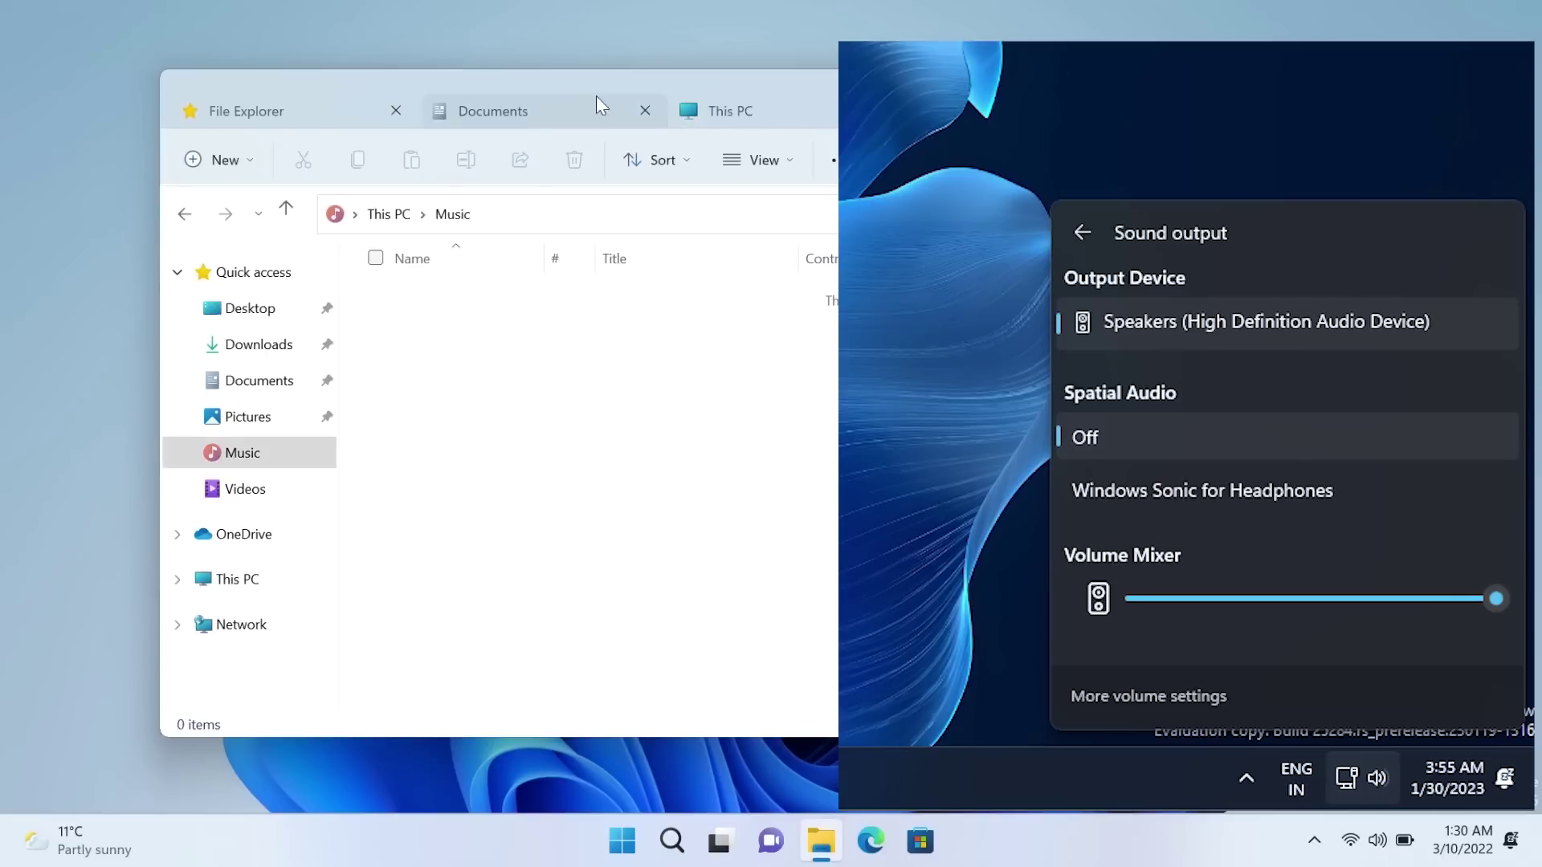
left_click(596, 104)
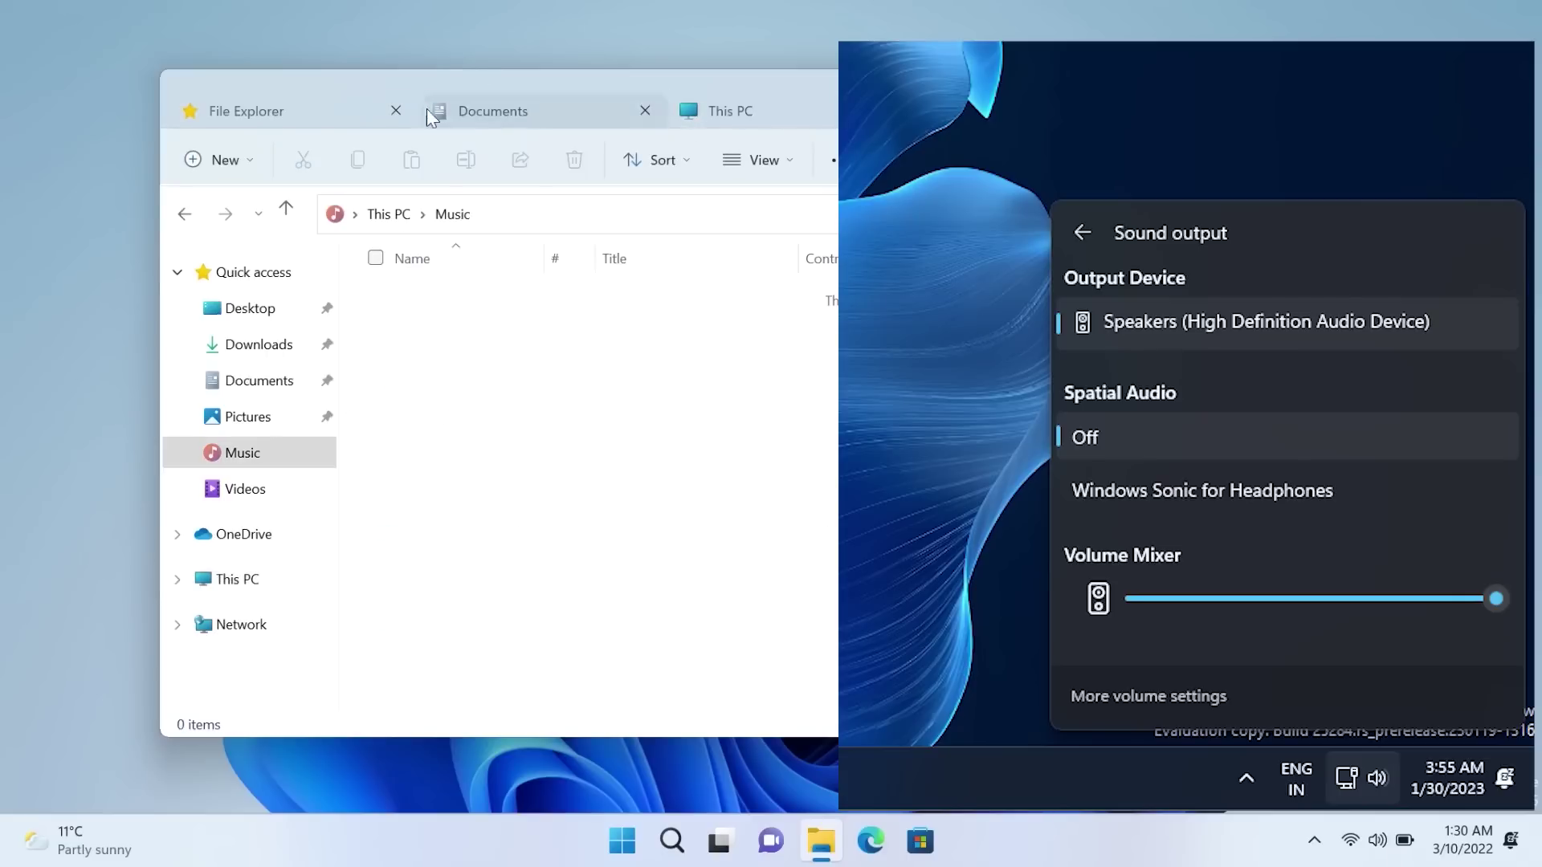
left_click(331, 114)
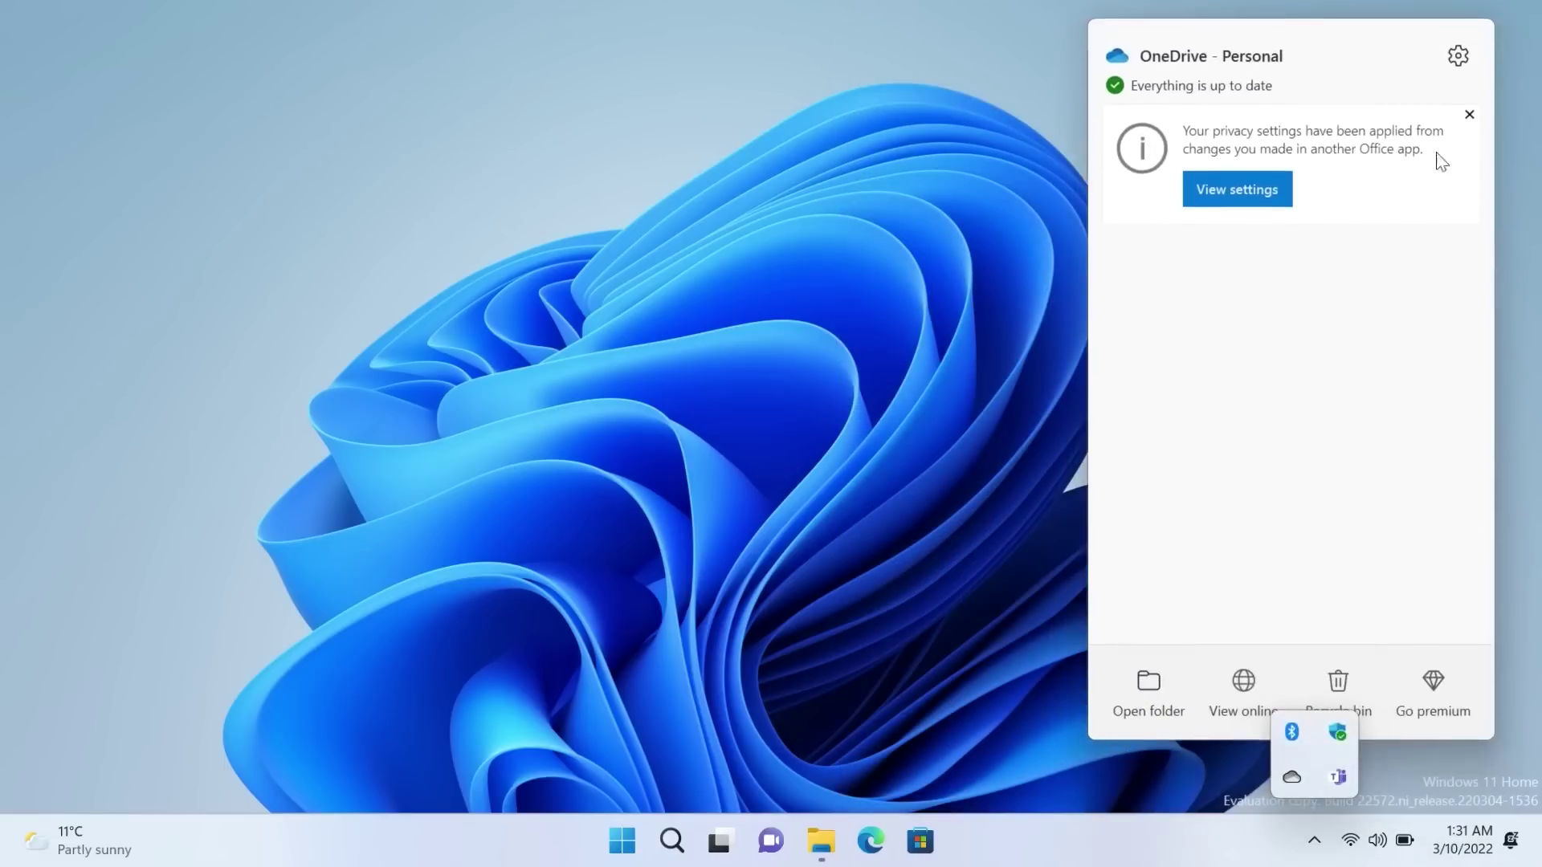
Step: Dismiss the OneDrive privacy notice and close the hidden tray icons
left_click(1470, 114)
left_click(1314, 840)
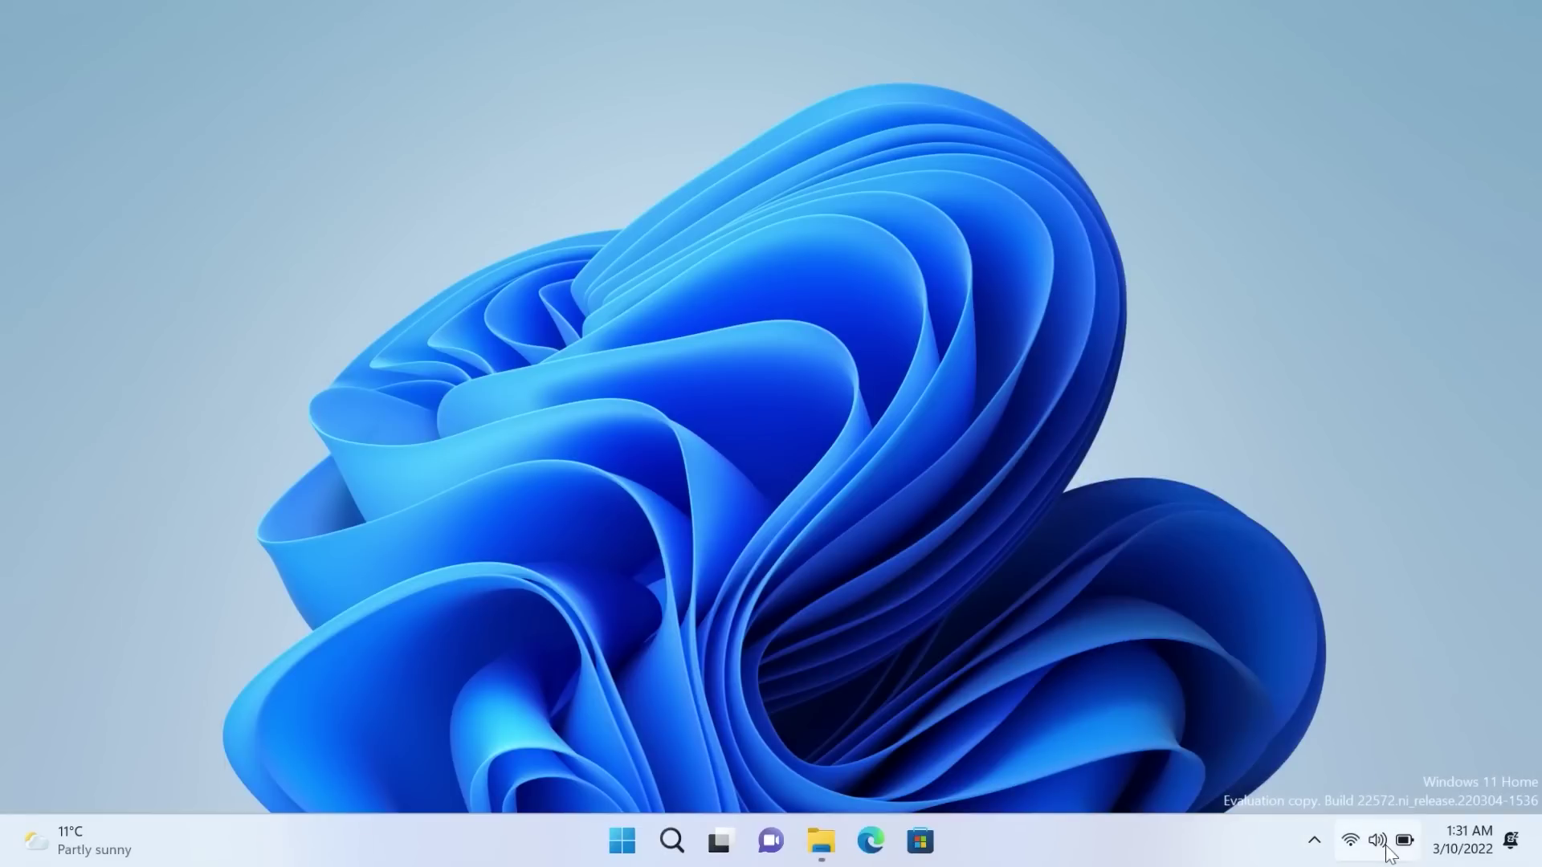
Step: Open the taskbar settings and expand the other system tray icons section
right_click(1181, 843)
left_click(1232, 788)
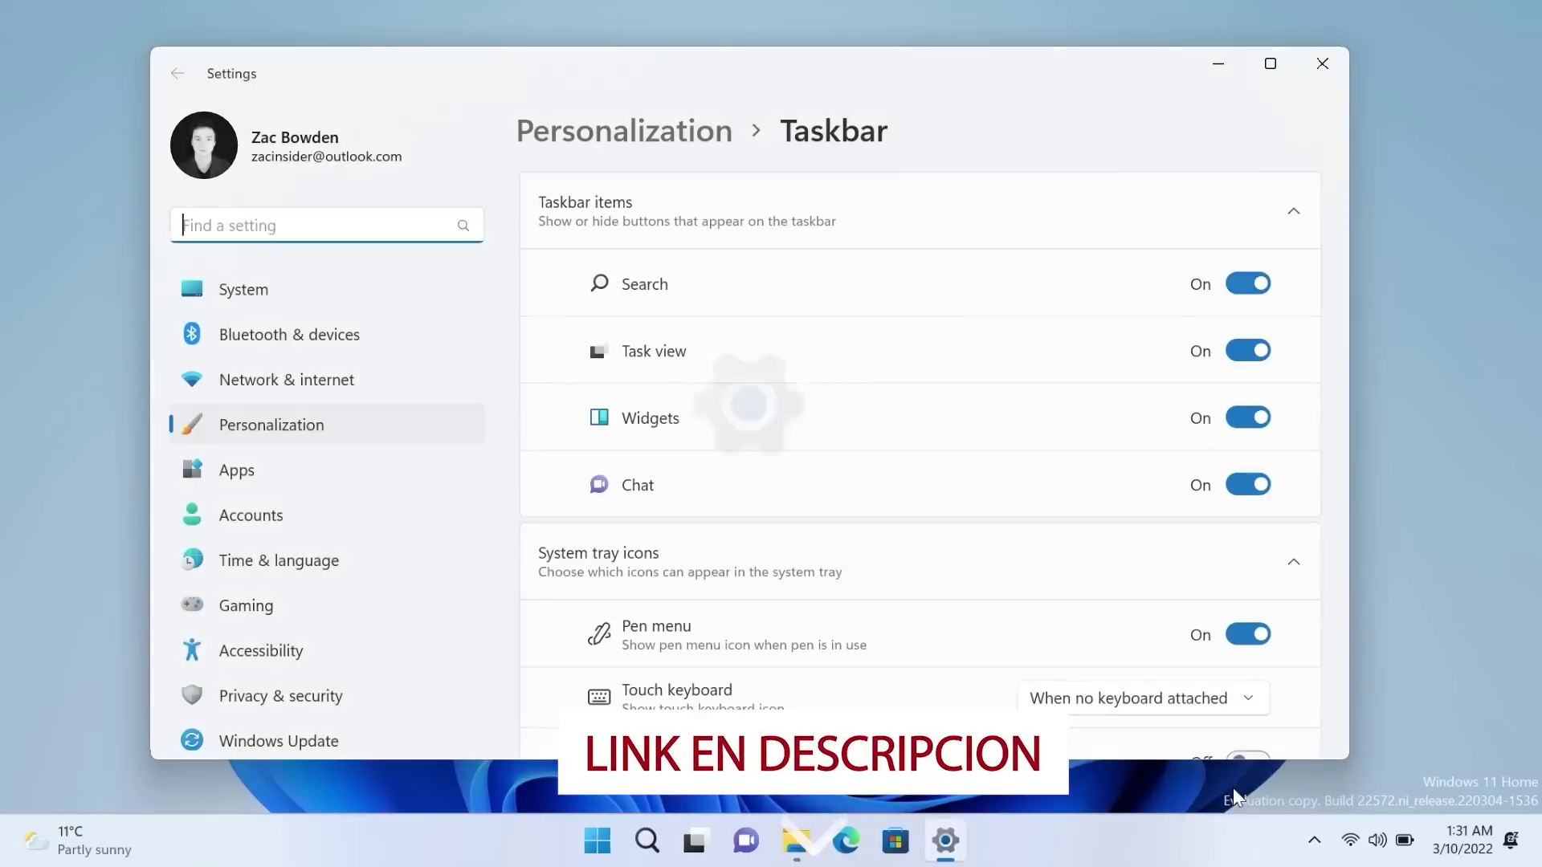
scroll(933, 575, "down", 4)
left_click(836, 514)
scroll(940, 564, "down", 5)
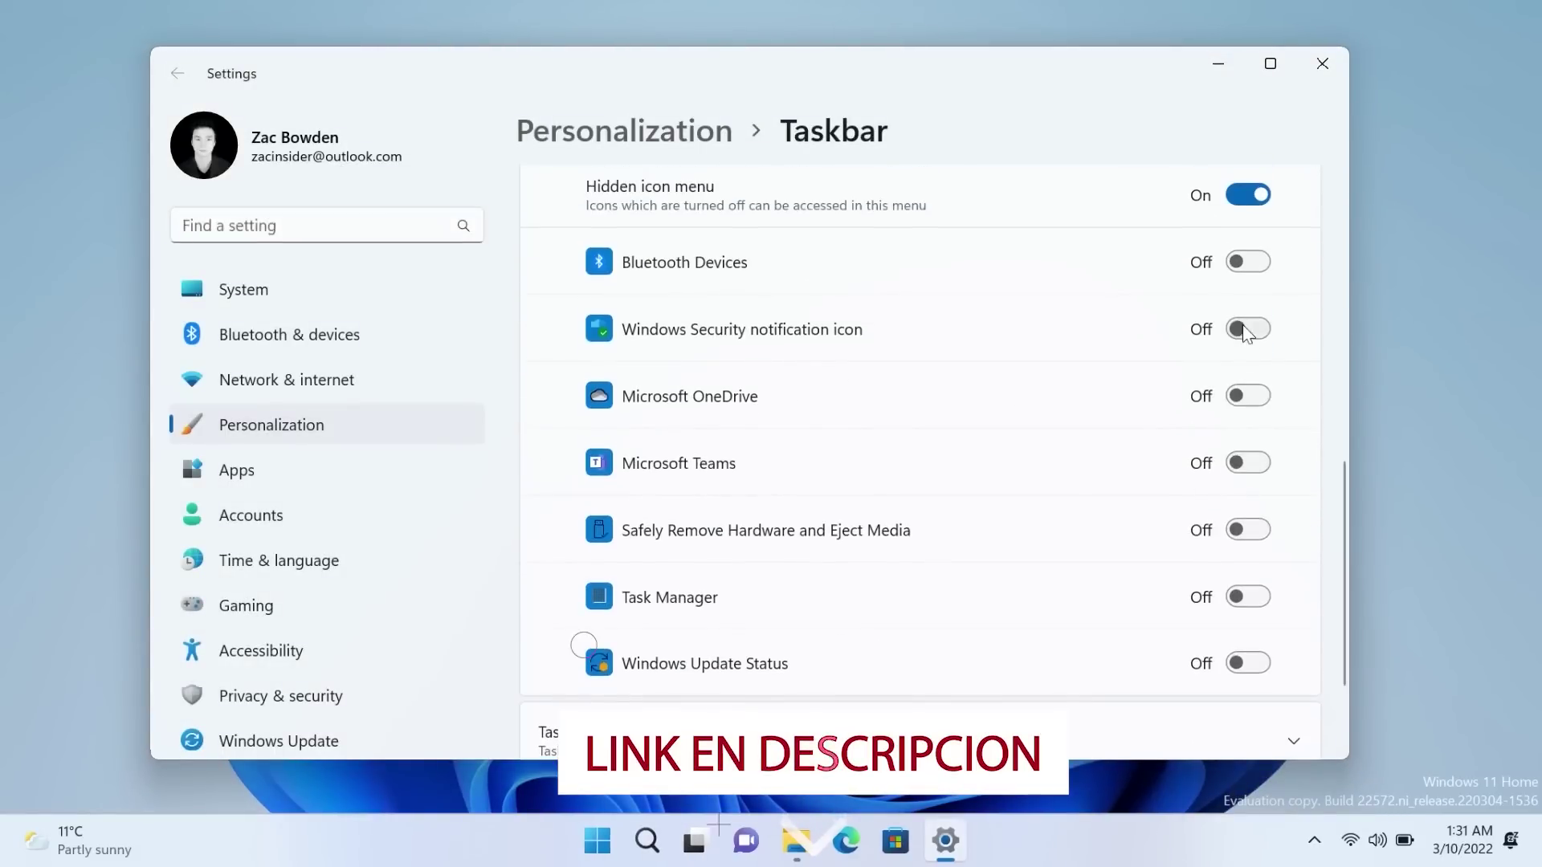
Step: Turn off the Hidden icon menu among the other system tray icons and minimize Settings
left_click(1251, 400)
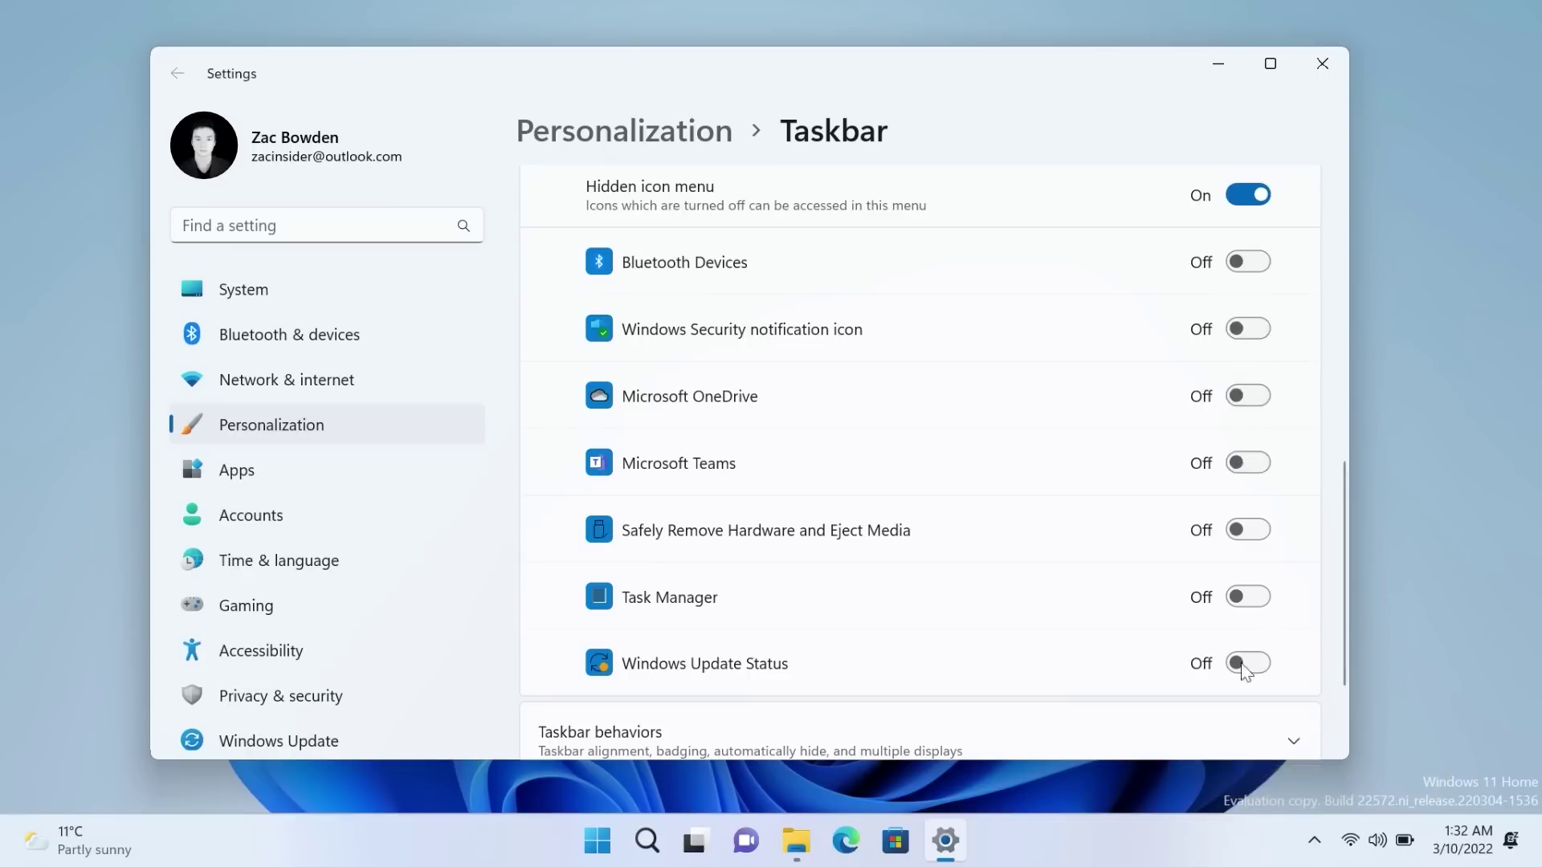
left_click(1314, 840)
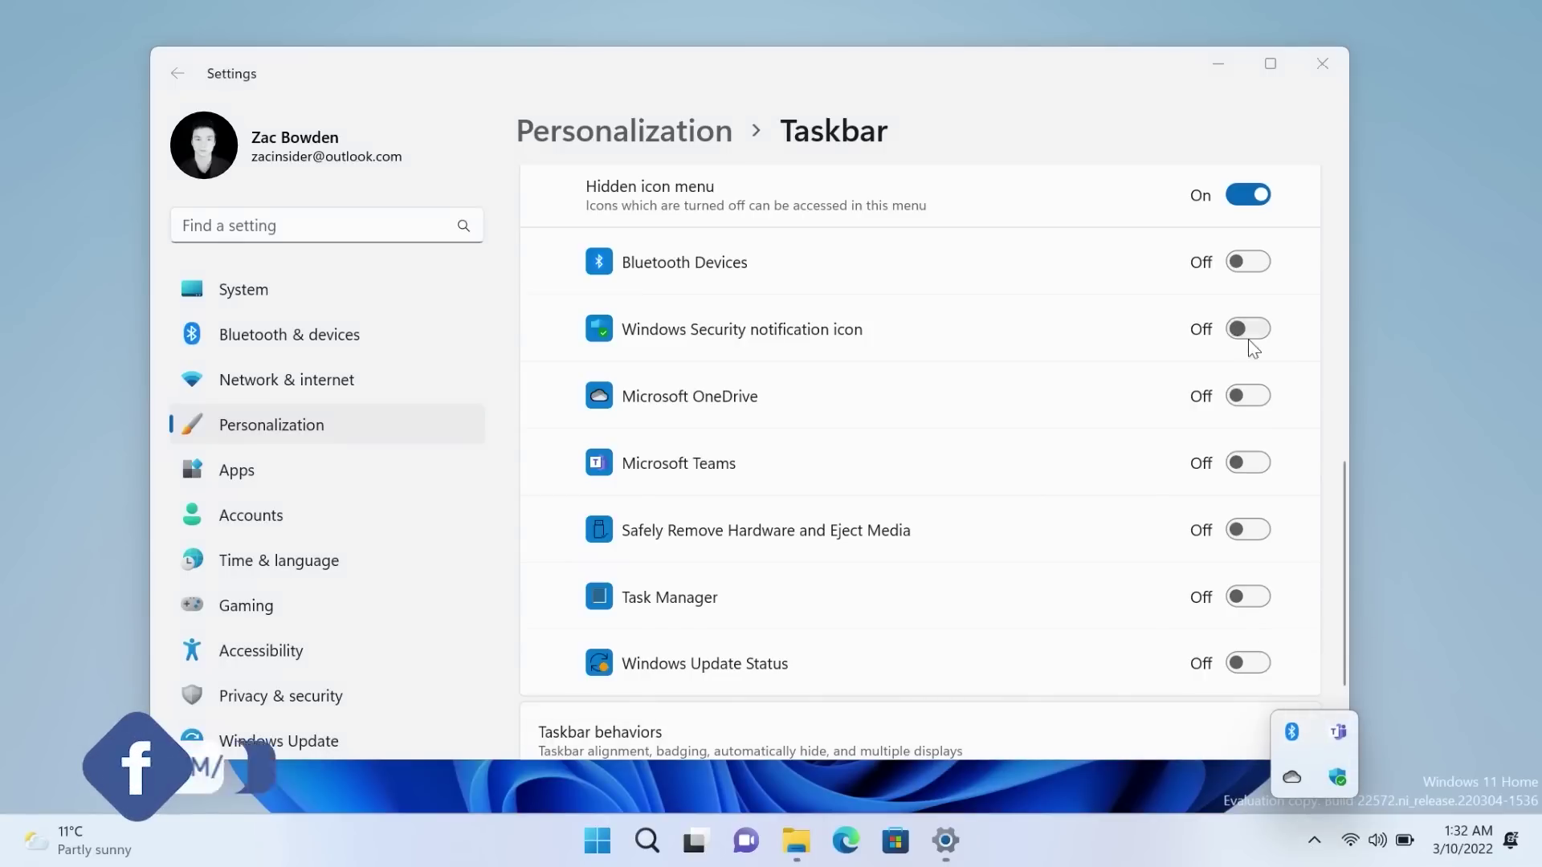
left_click(1249, 196)
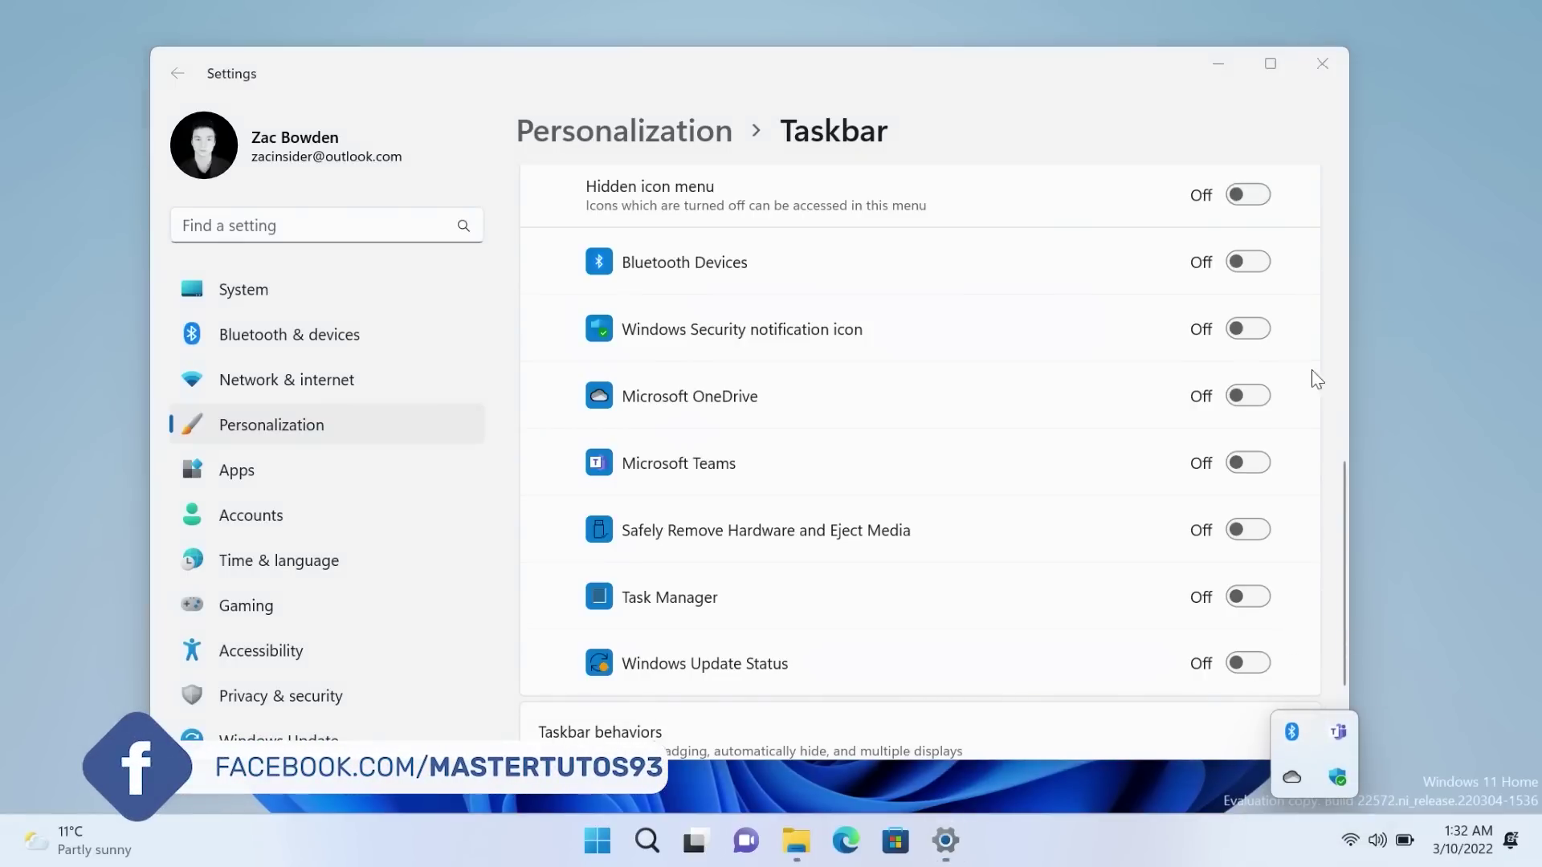
left_click(1254, 195)
left_click(1255, 196)
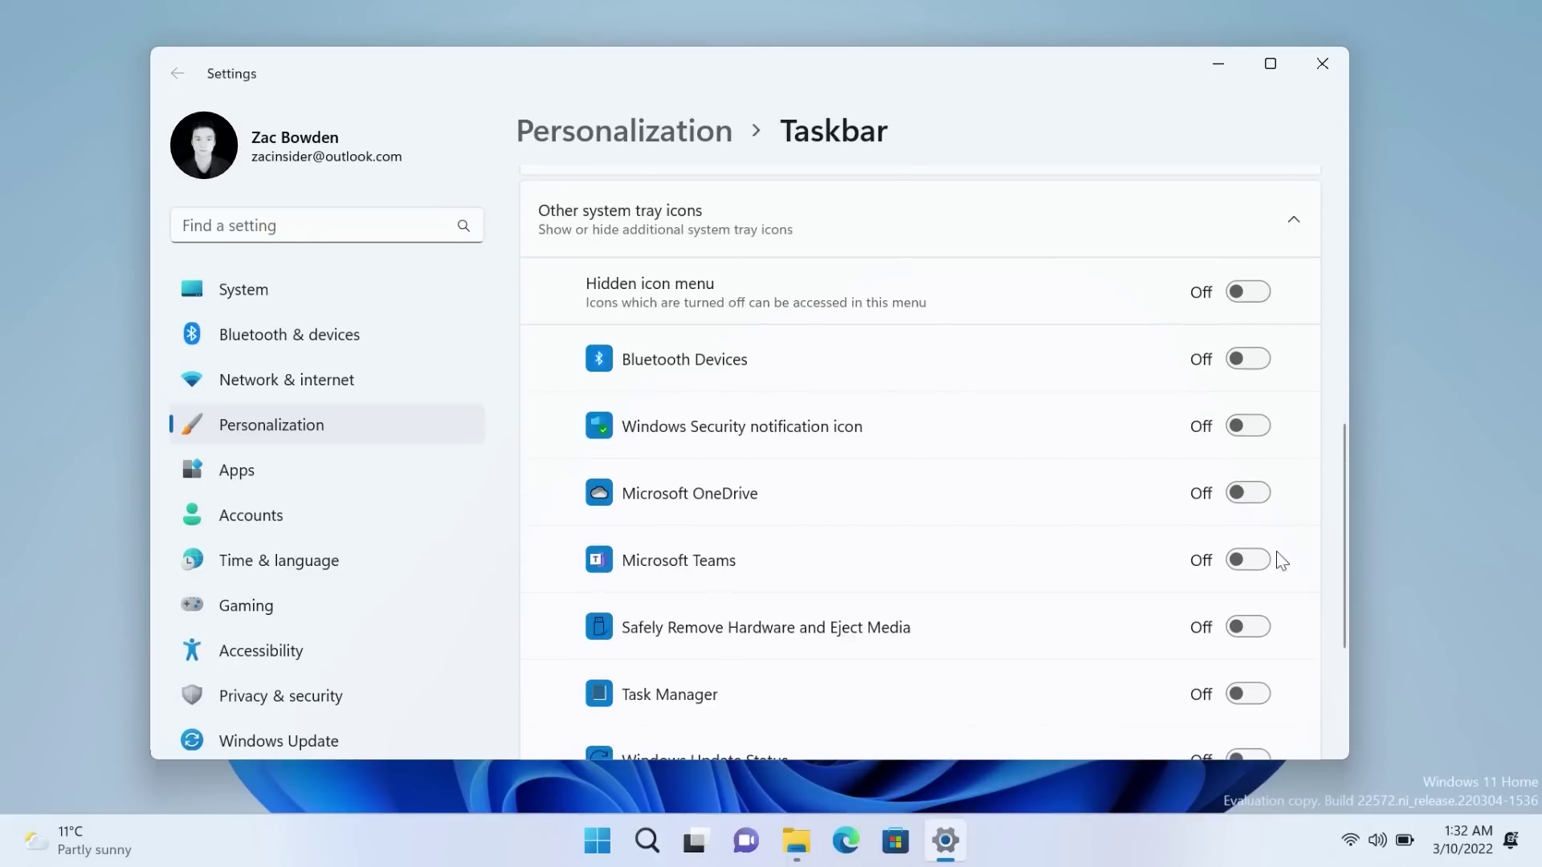
left_click(1219, 63)
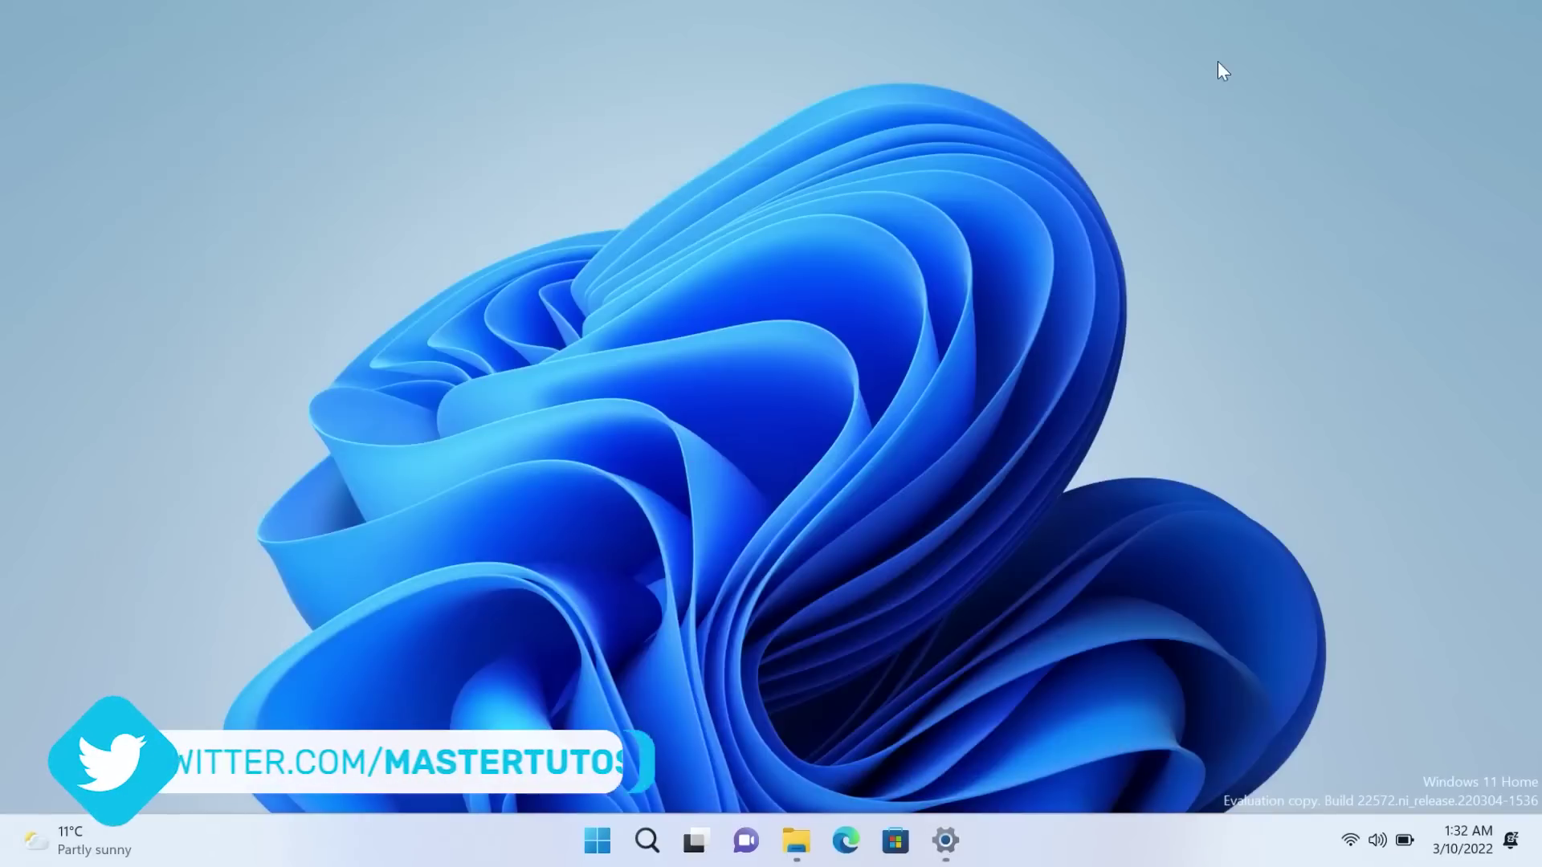
Step: Open the notification center and turn off Do not disturb
left_click(1510, 840)
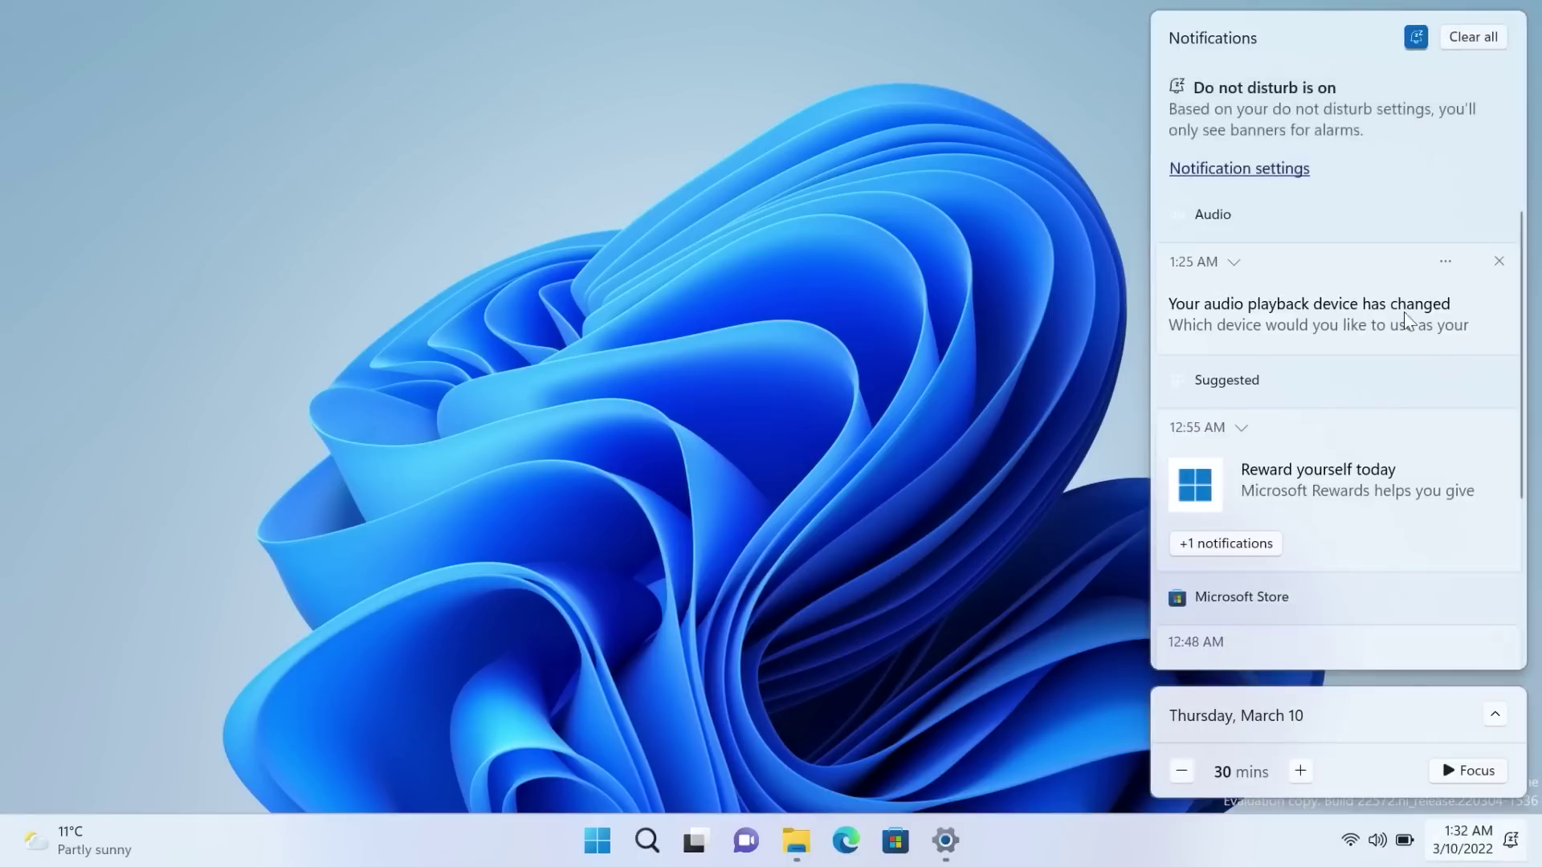
left_click(1415, 37)
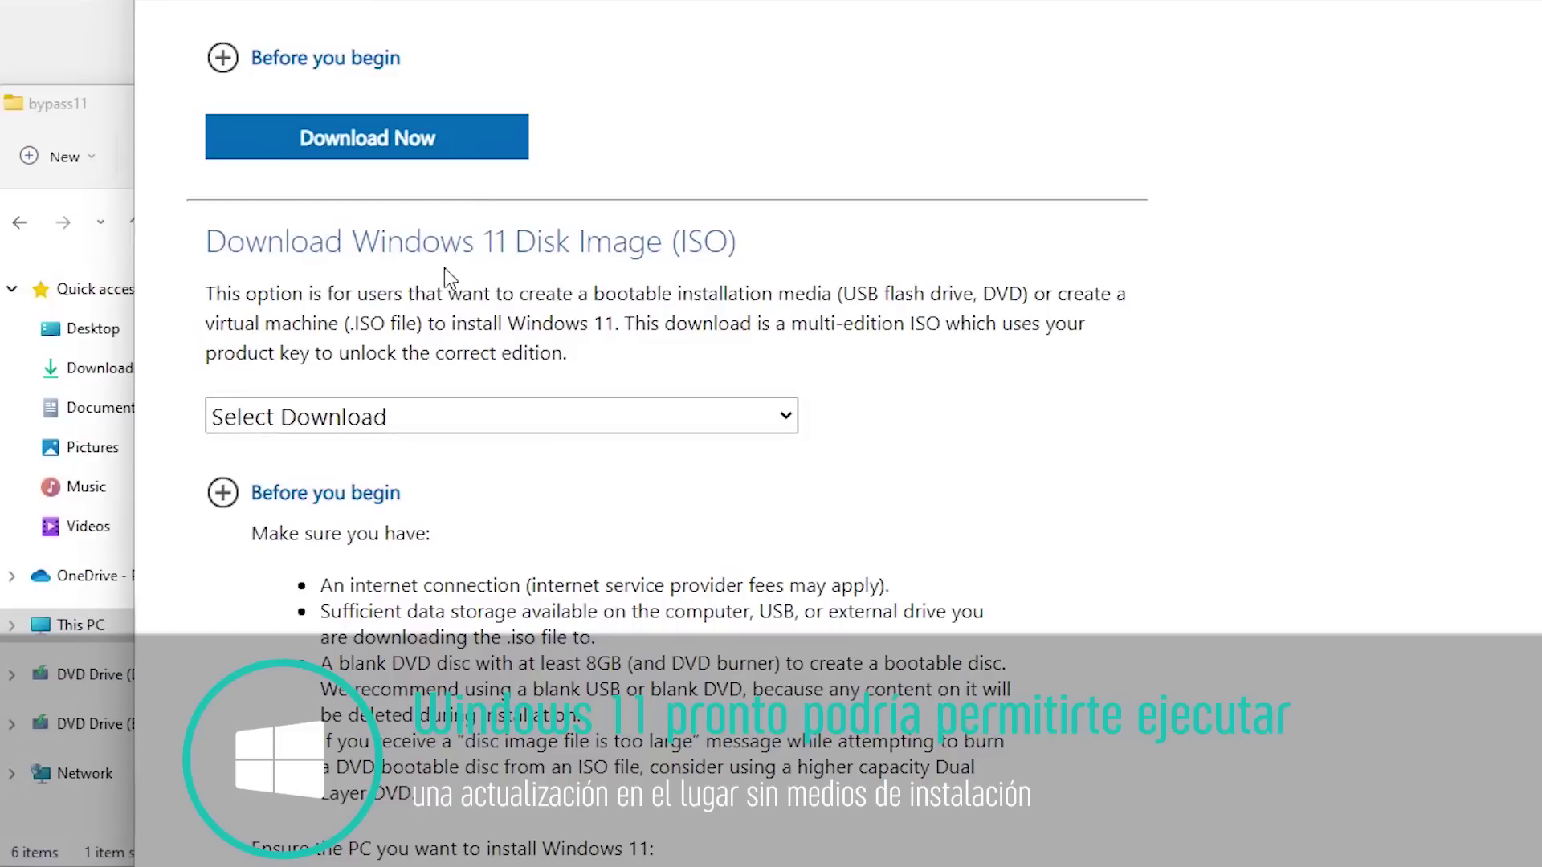
Step: Select Windows 11 (multi-edition ISO) as the disk image and request its download
left_click(409, 424)
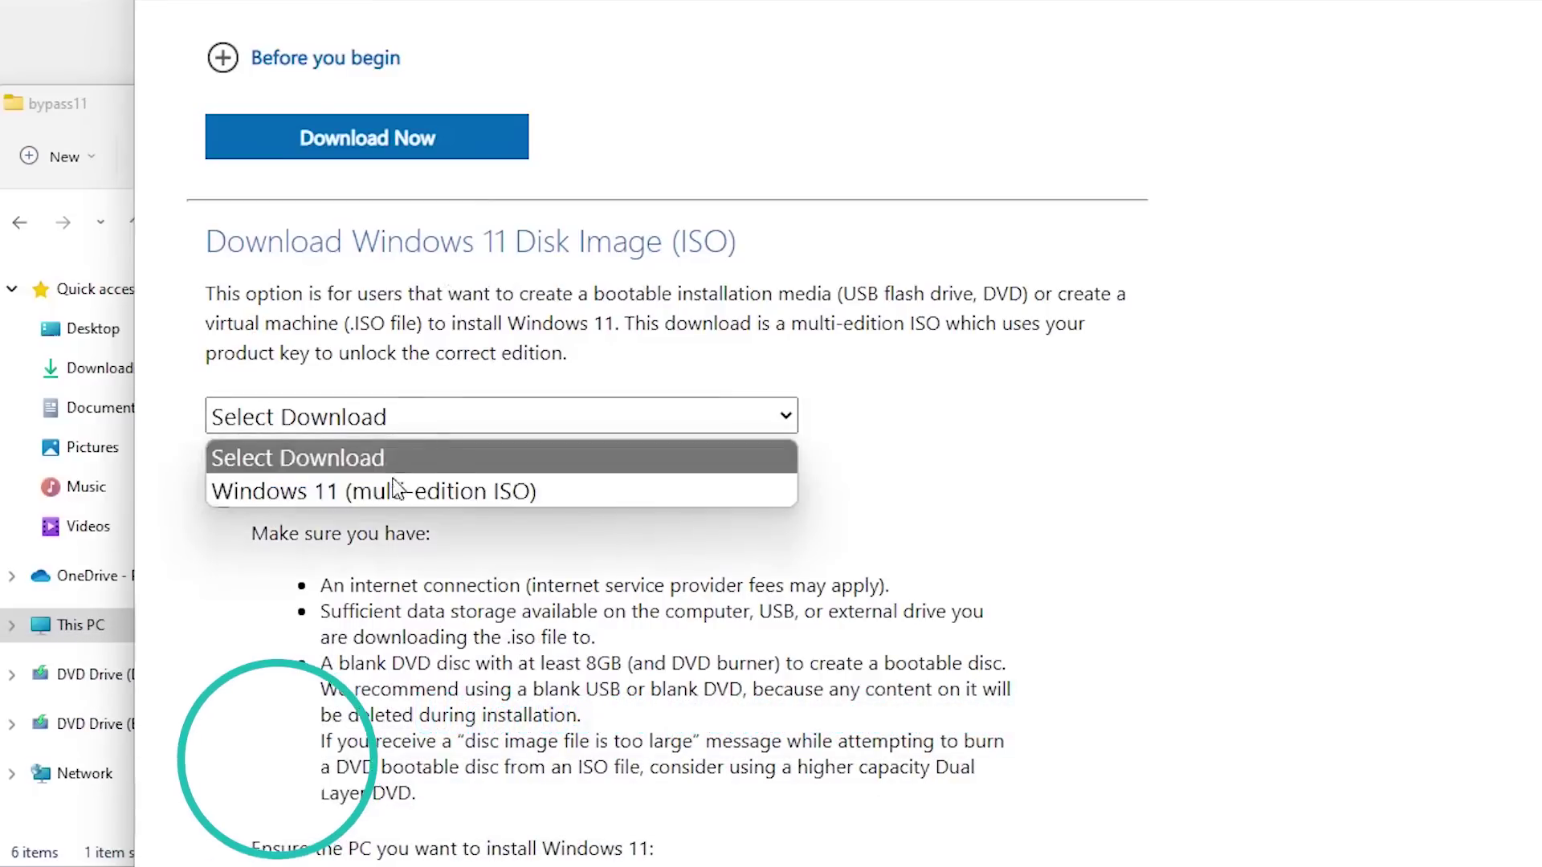
left_click(492, 490)
scroll(482, 530, "down", 10)
left_click(435, 562)
scroll(482, 466, "down", 5)
Step: Choose English (United States) as the product language and confirm it
left_click(522, 396)
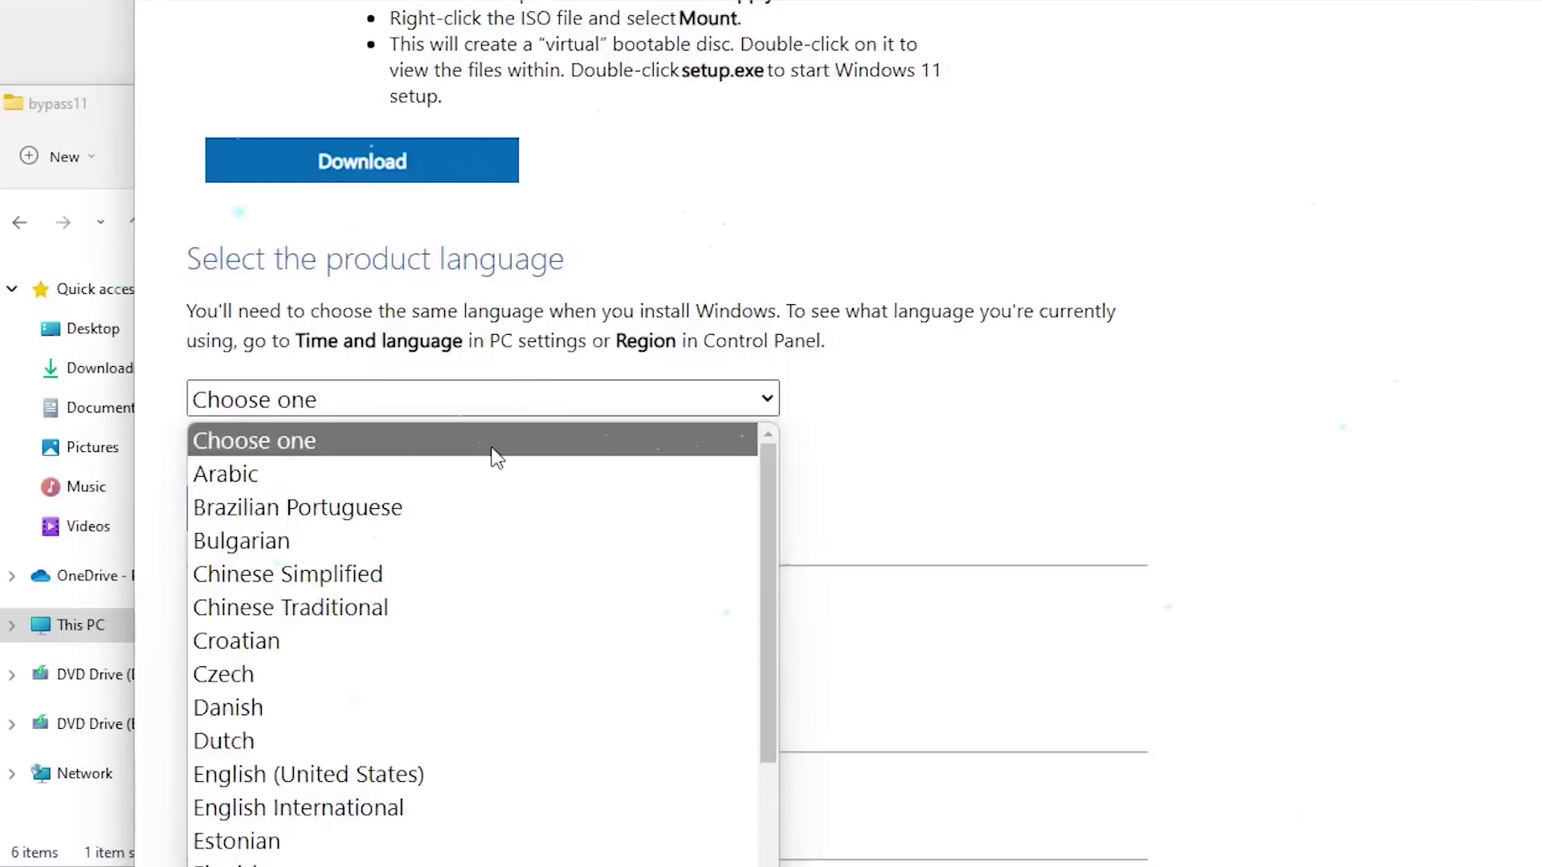
left_click(402, 775)
left_click(368, 532)
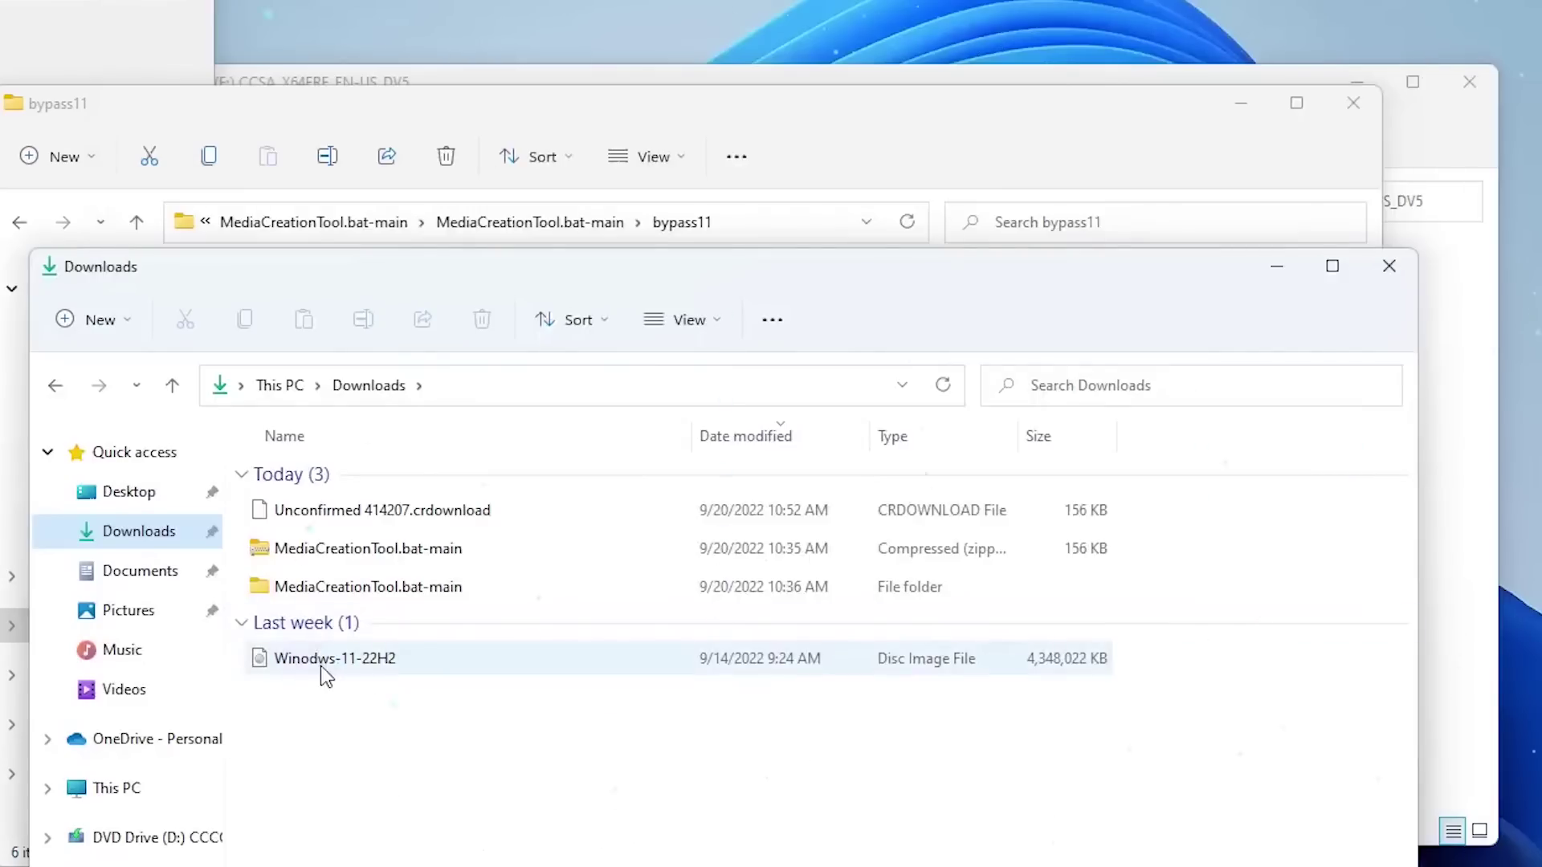
Step: Mount the Winodws-11-22H2 disc image and run its setup application, allowing it to make changes to the device
double_click(349, 662)
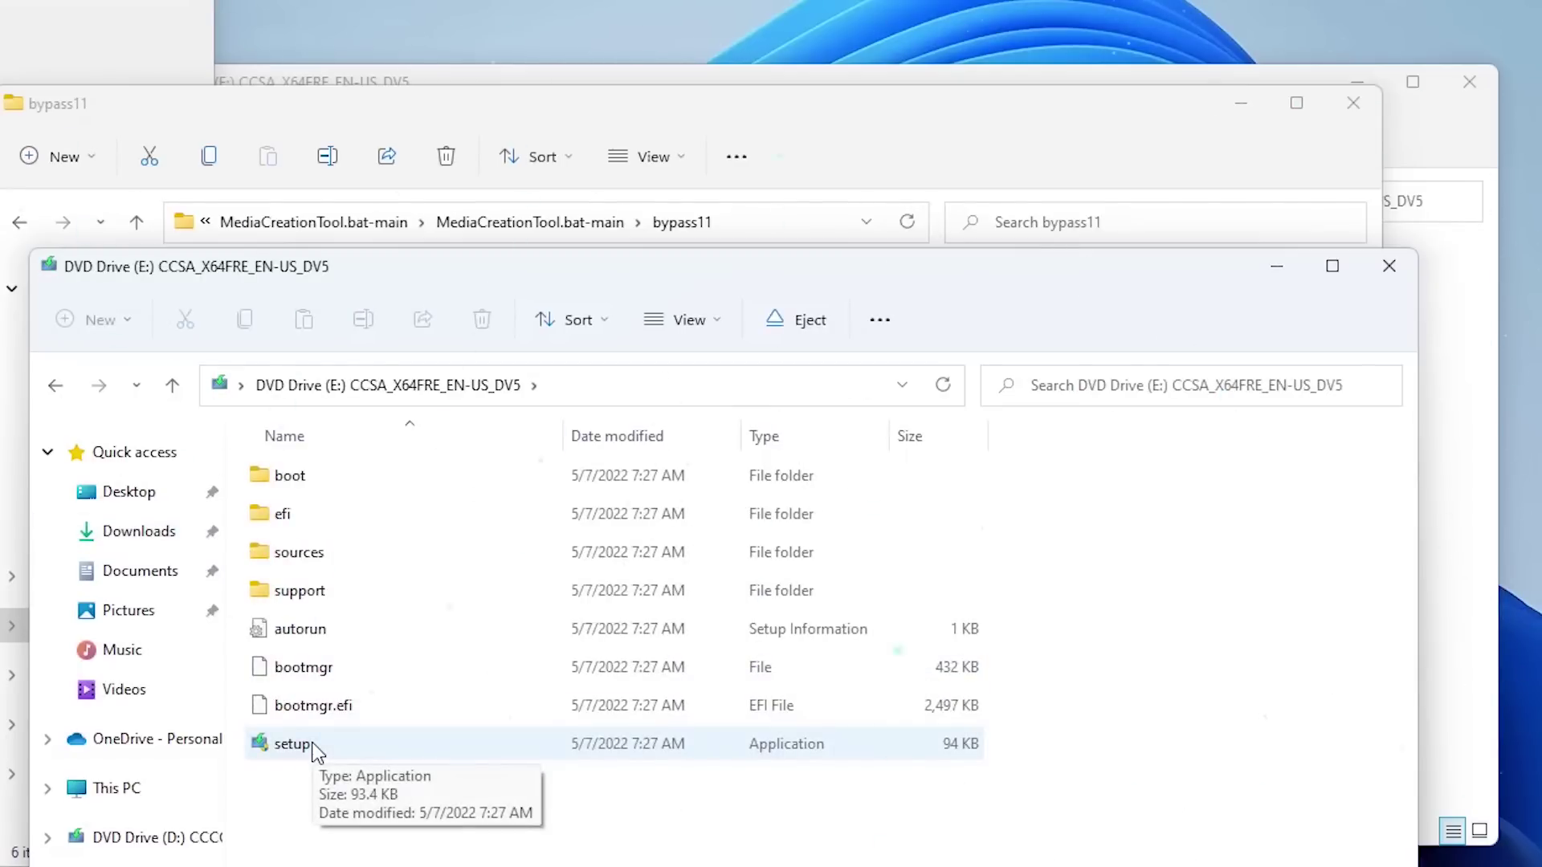
double_click(311, 746)
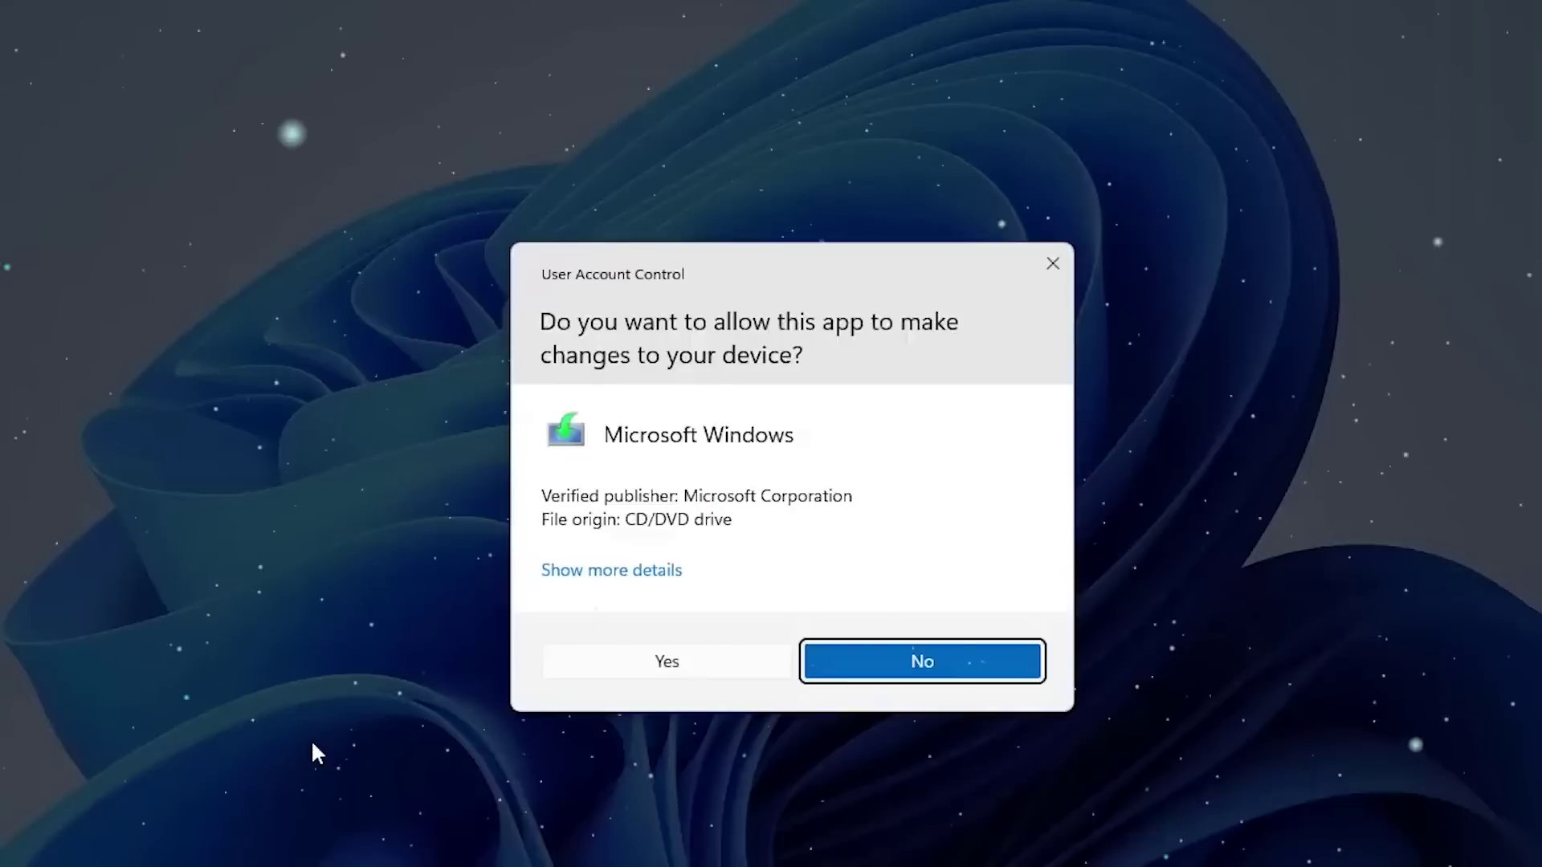
left_click(622, 675)
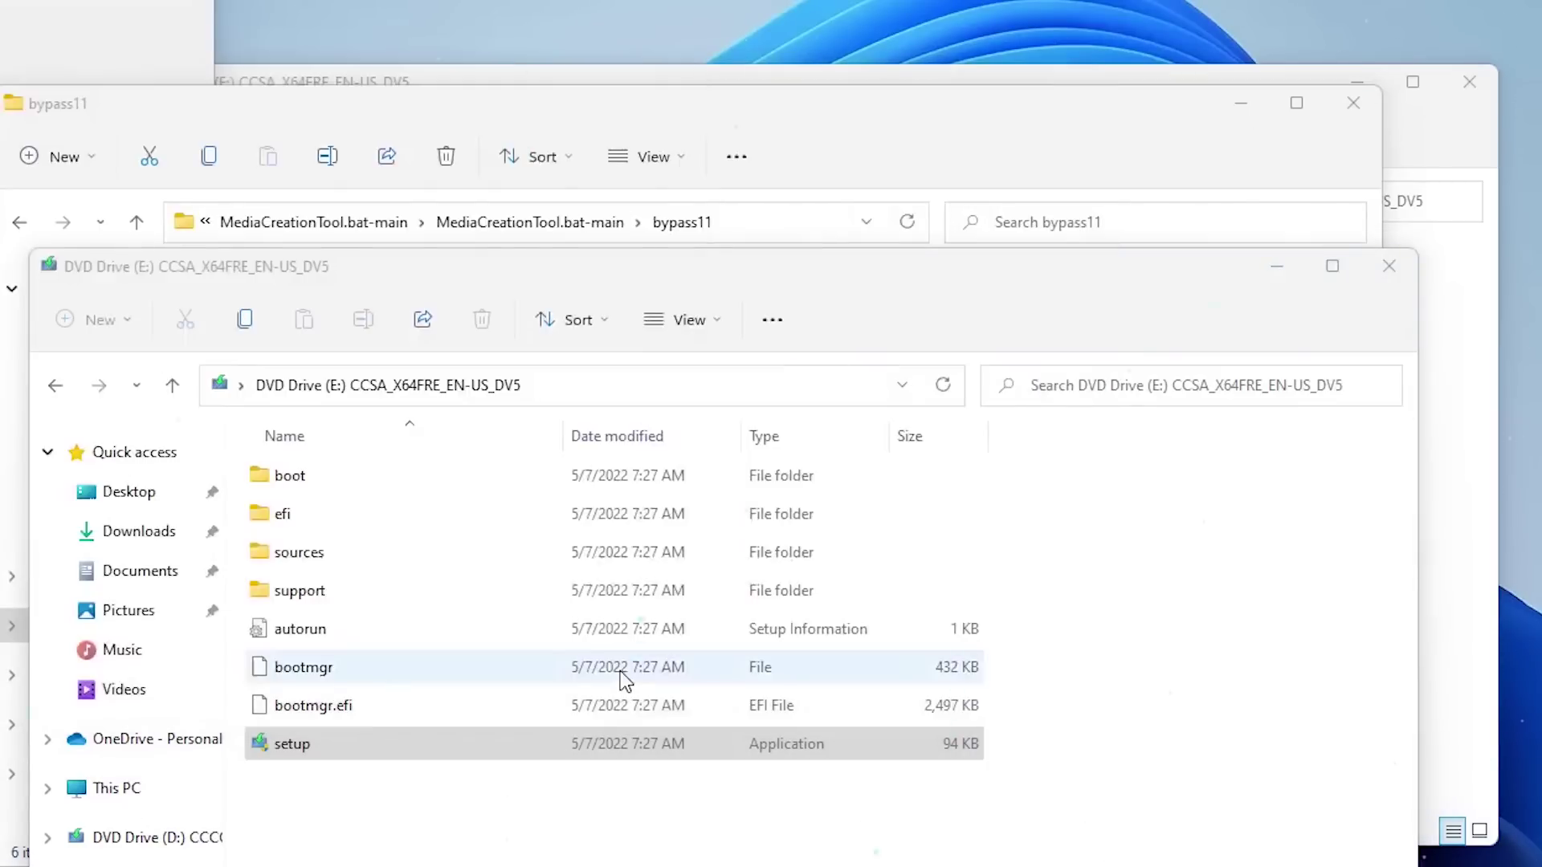
Step: Close the bypass11 folder and DVD drive windows behind the installer
left_click(1353, 103)
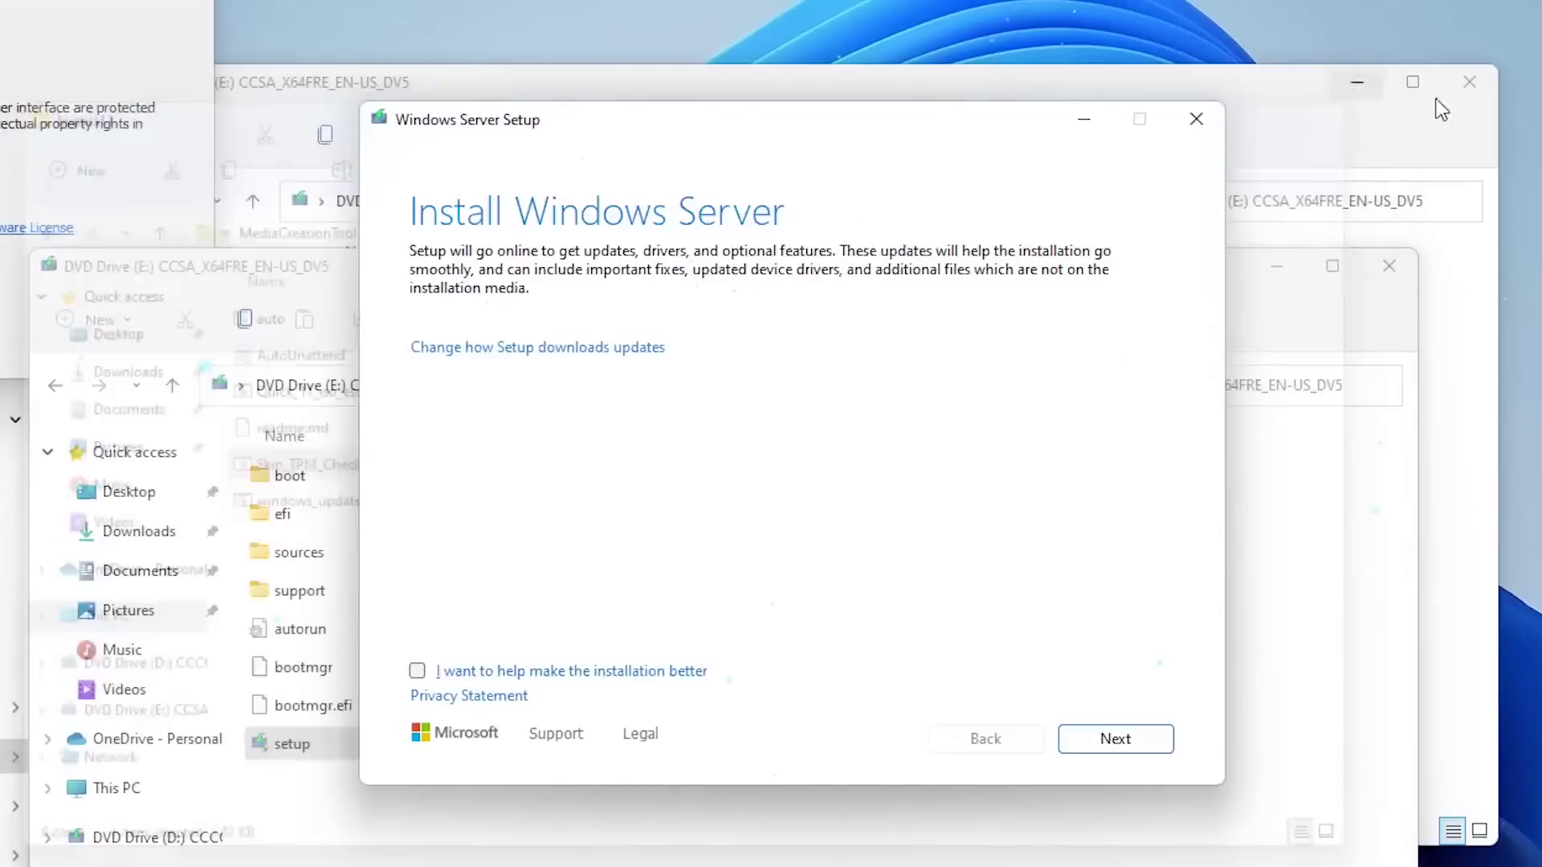
left_click(1474, 77)
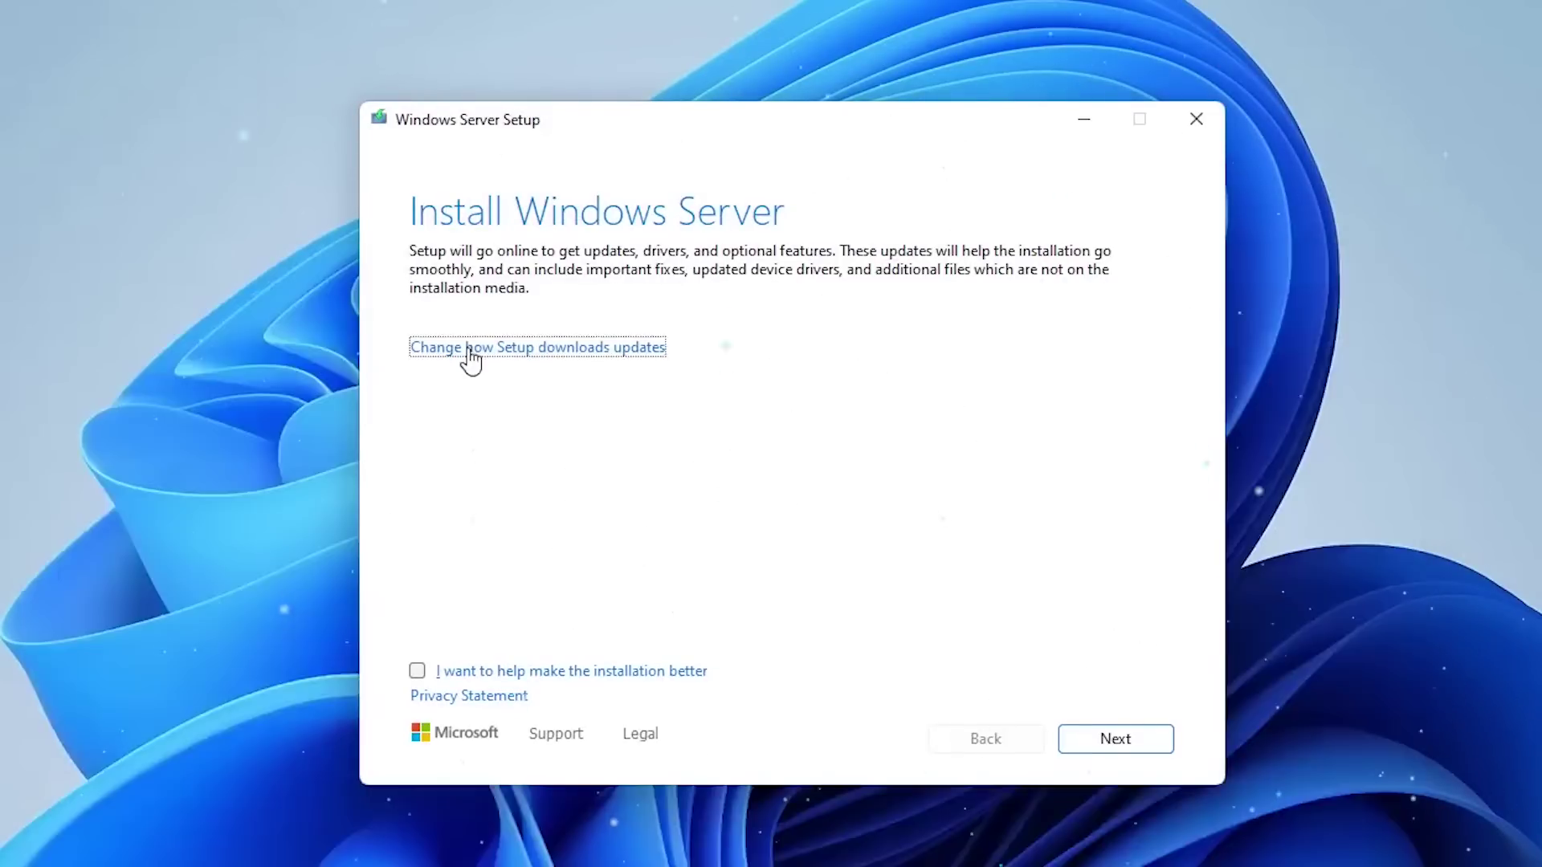
Step: Set the installer's update download option to Not right now and continue
left_click(466, 350)
left_click(470, 395)
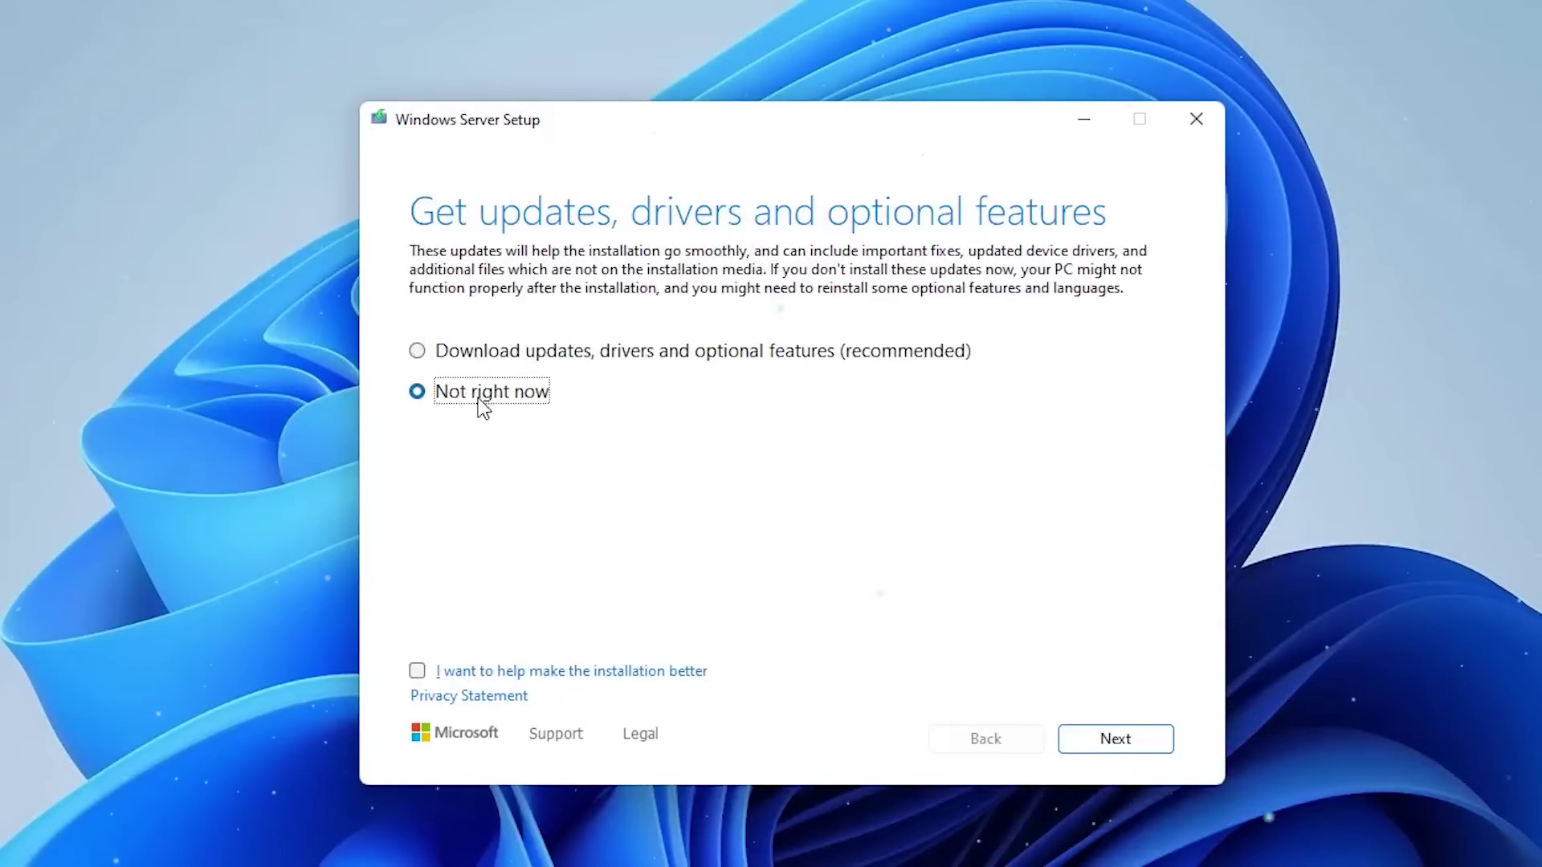
left_click(1116, 740)
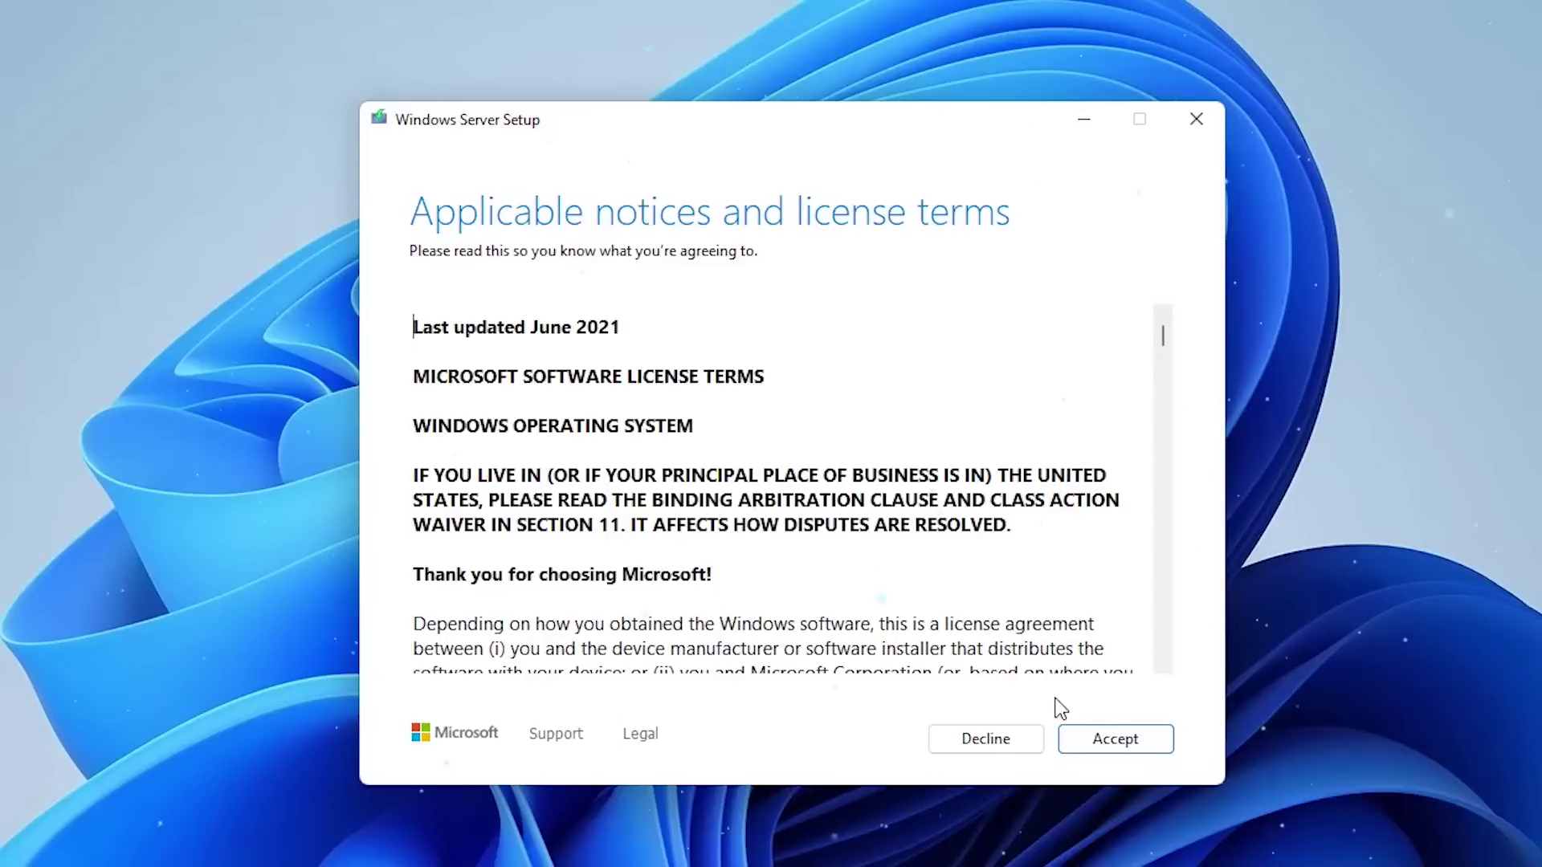
Step: Accept the license terms and continue with the option to keep files, settings, and apps
left_click(1106, 739)
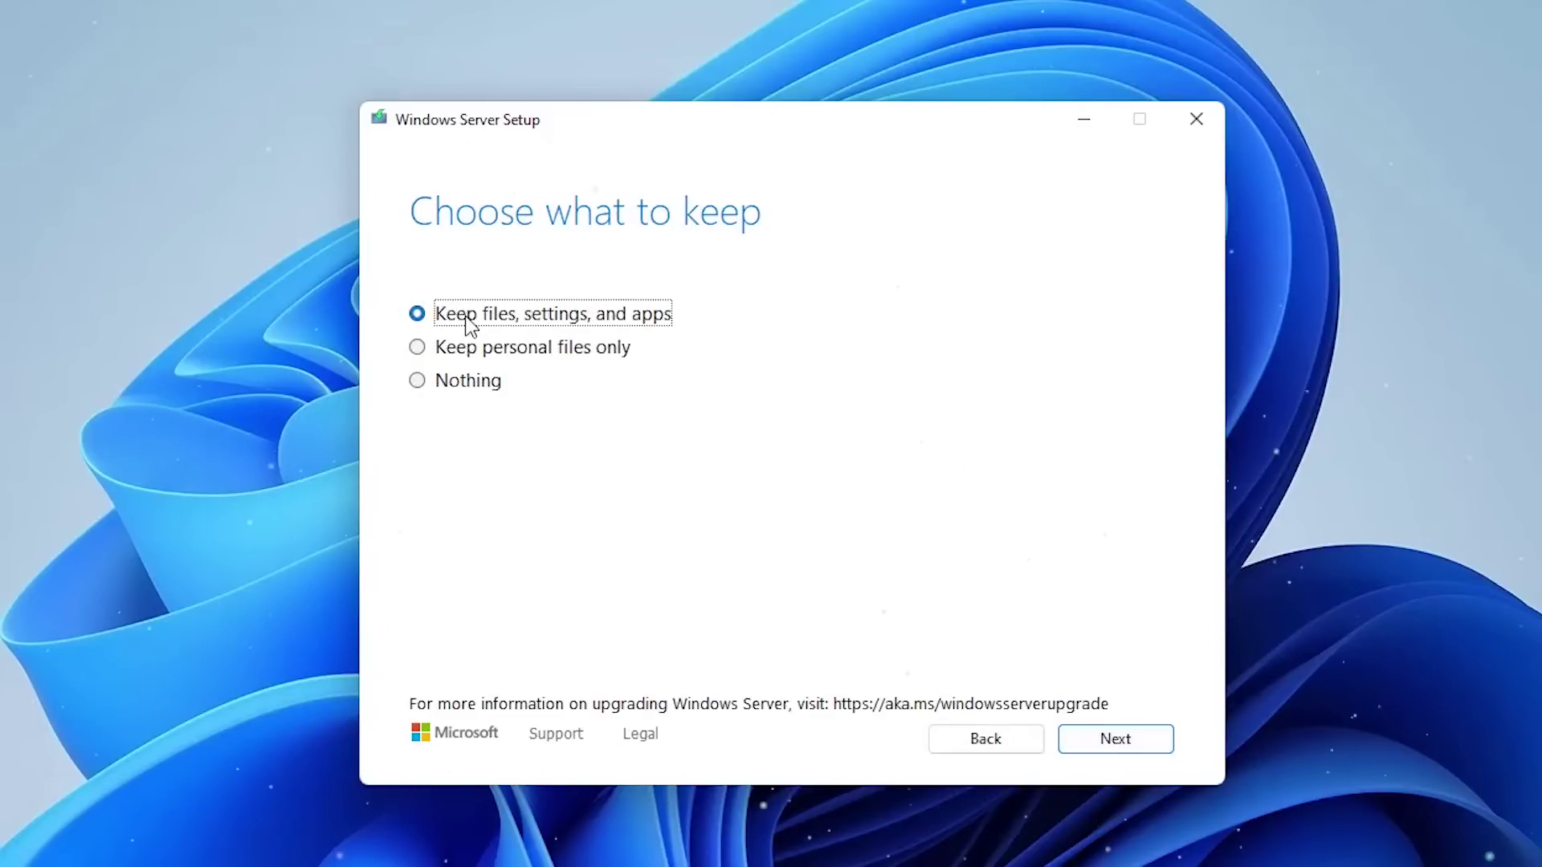
left_click(1113, 739)
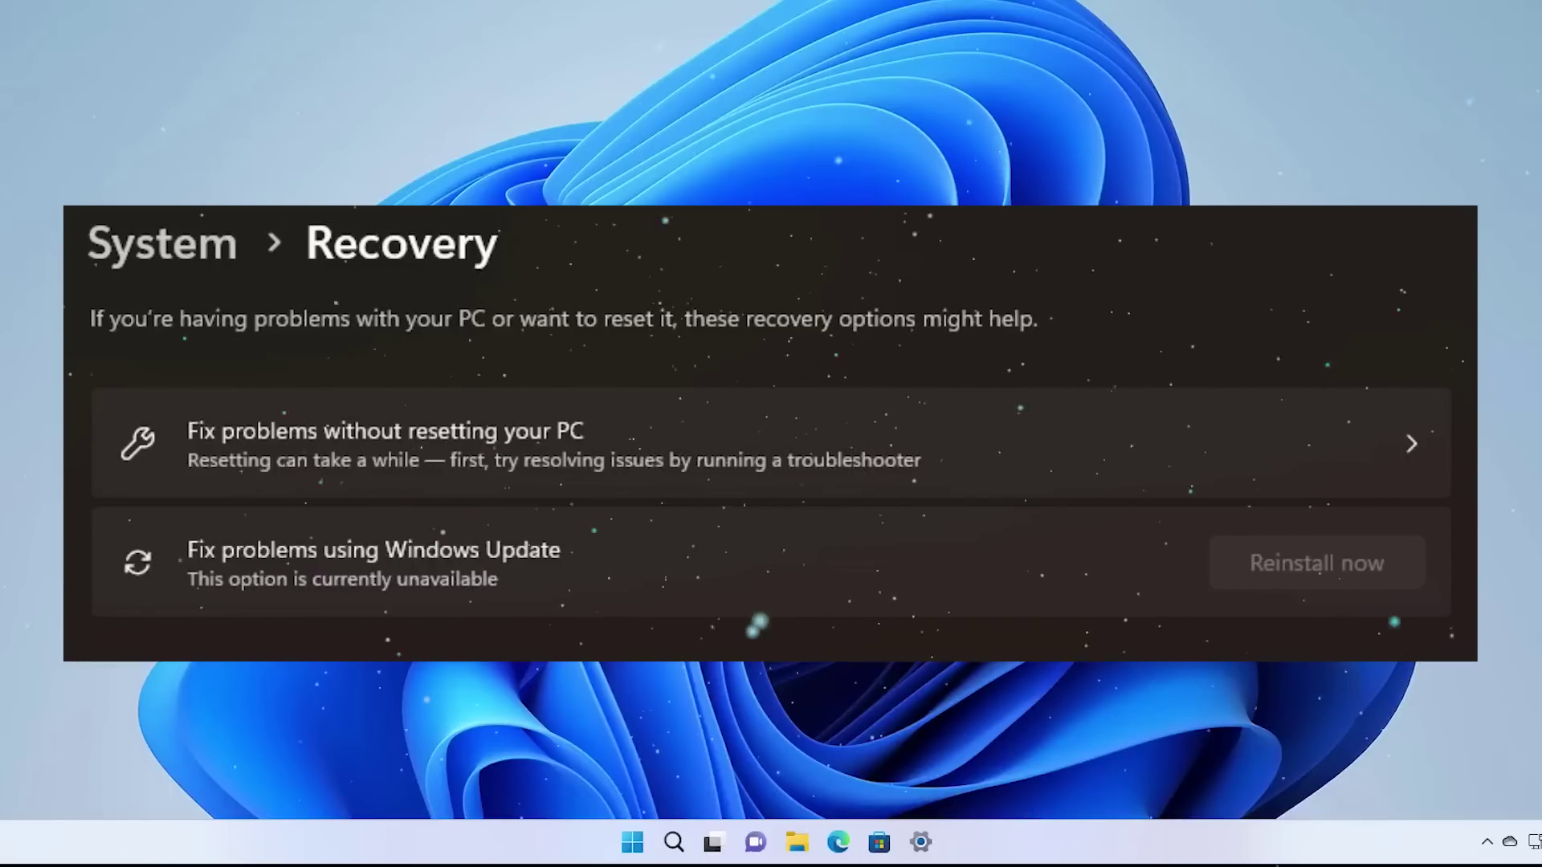
Step: Open the About page of the System settings to check the device and Windows specifications
left_click(925, 842)
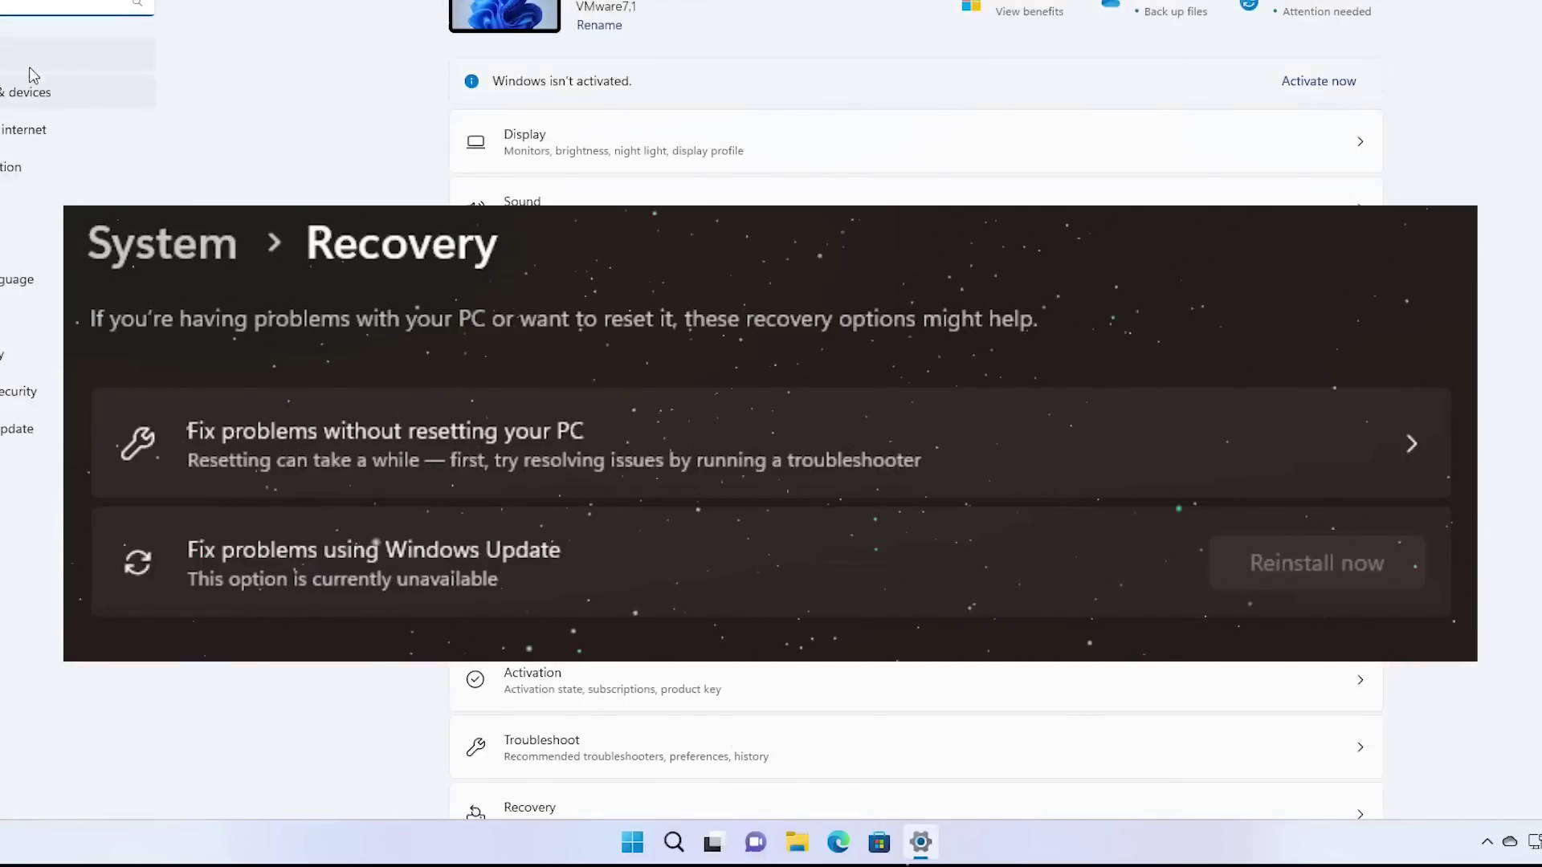
scroll(630, 739, "down", 5)
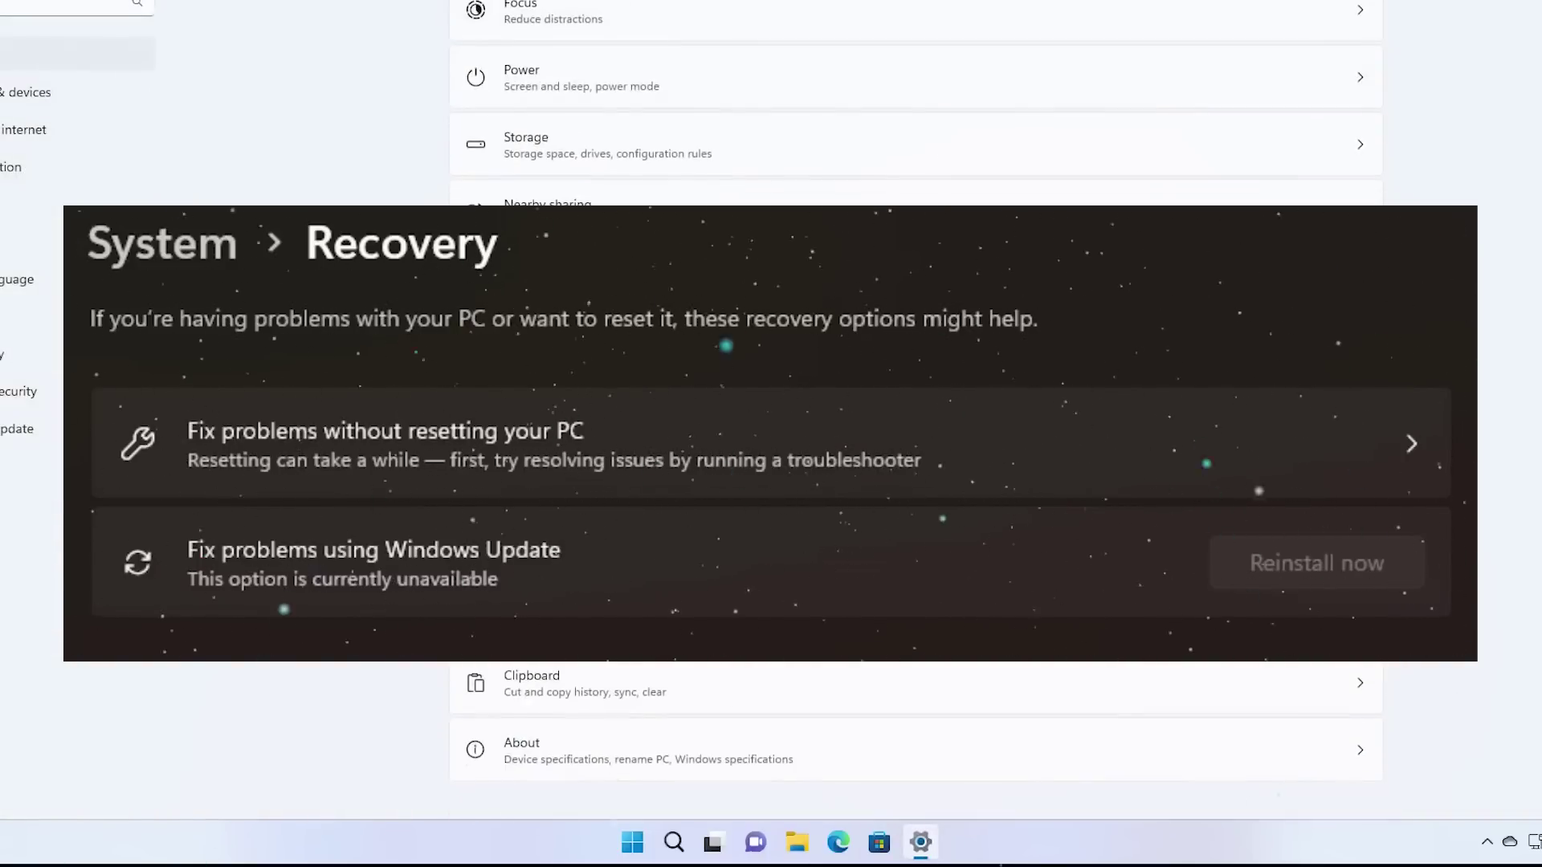
left_click(678, 751)
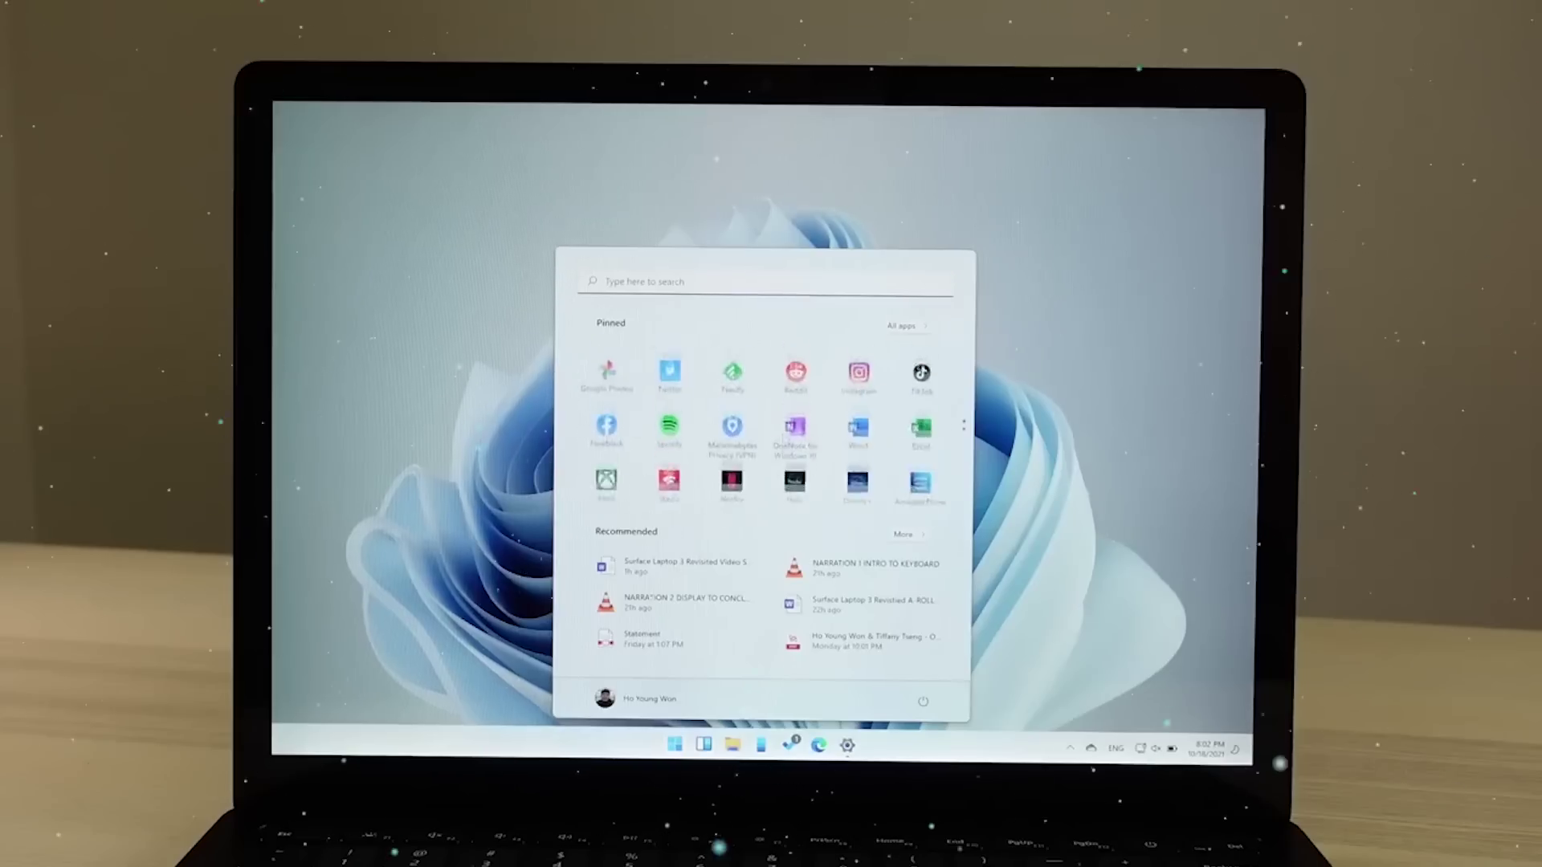
key("super")
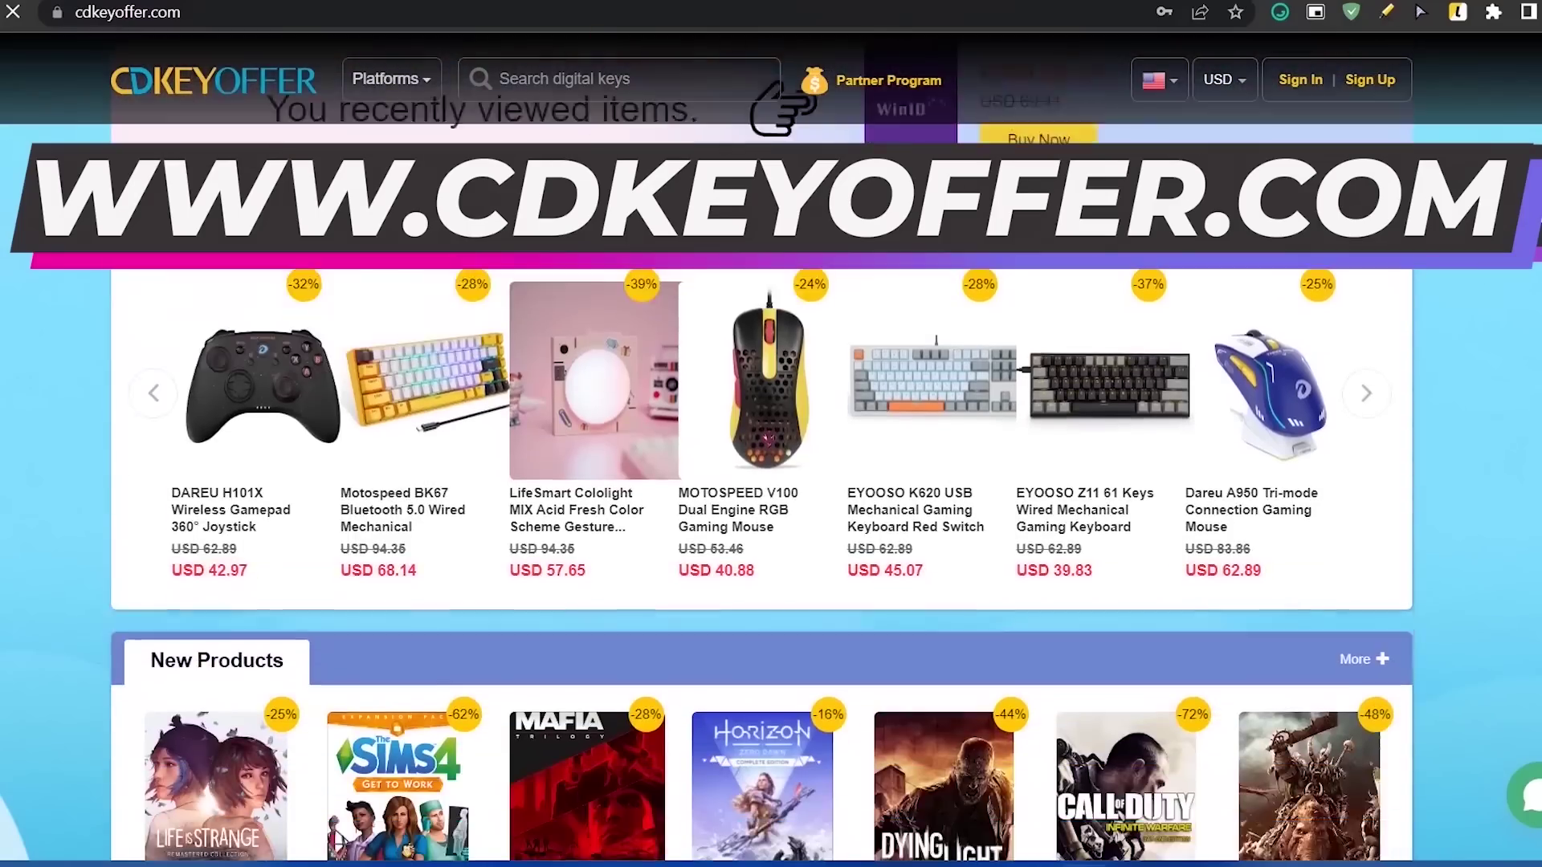
Step: Look through the best-sellers, new products and recently viewed items on the CDKeyOffer home page in the web browser
scroll(771, 450, "down", 7)
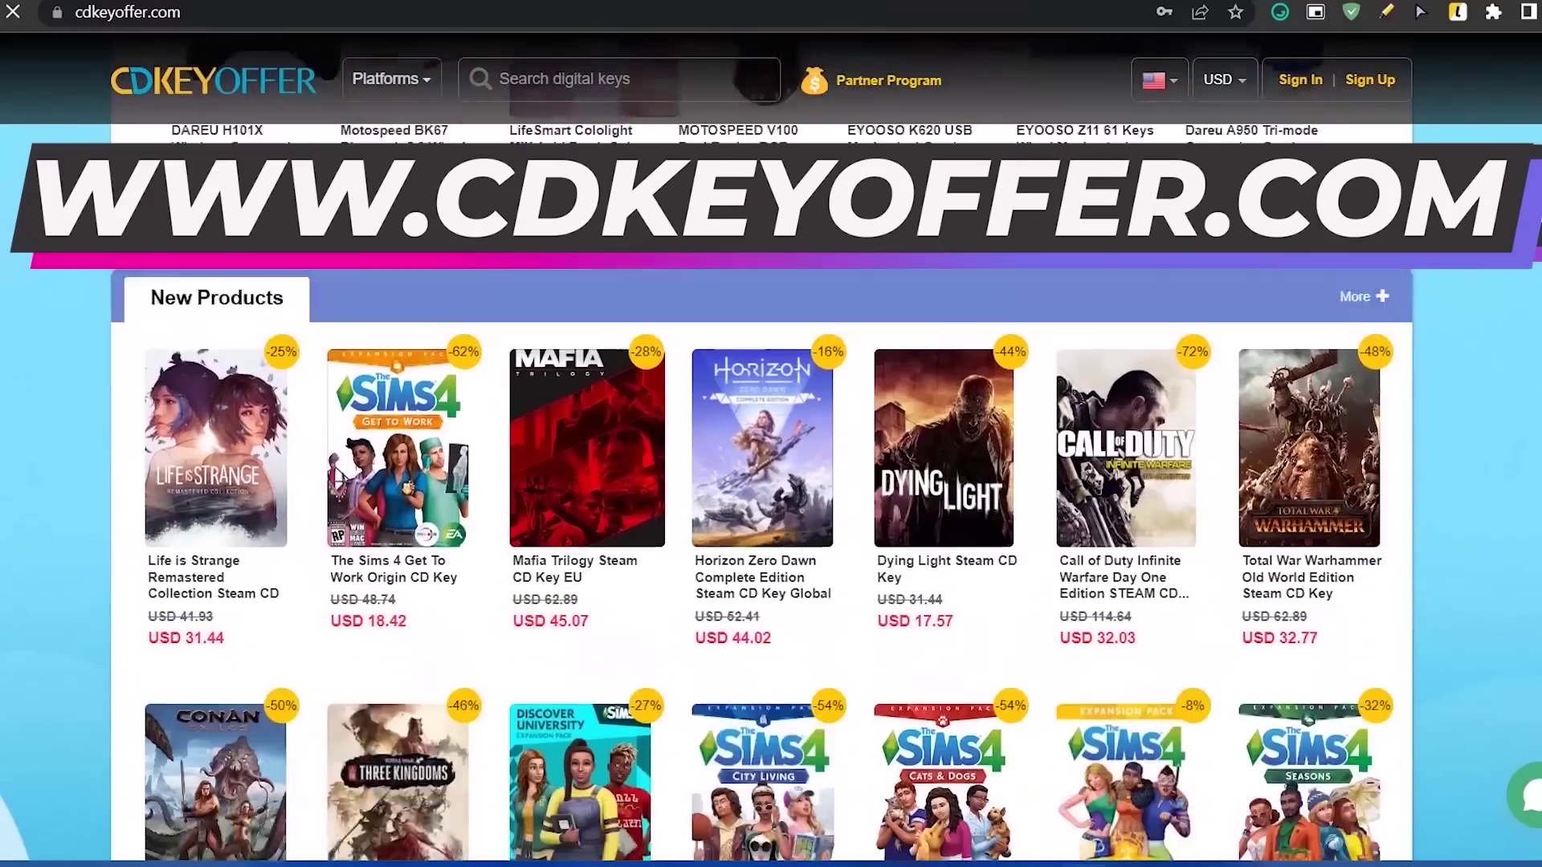
scroll(771, 562, "up", 10)
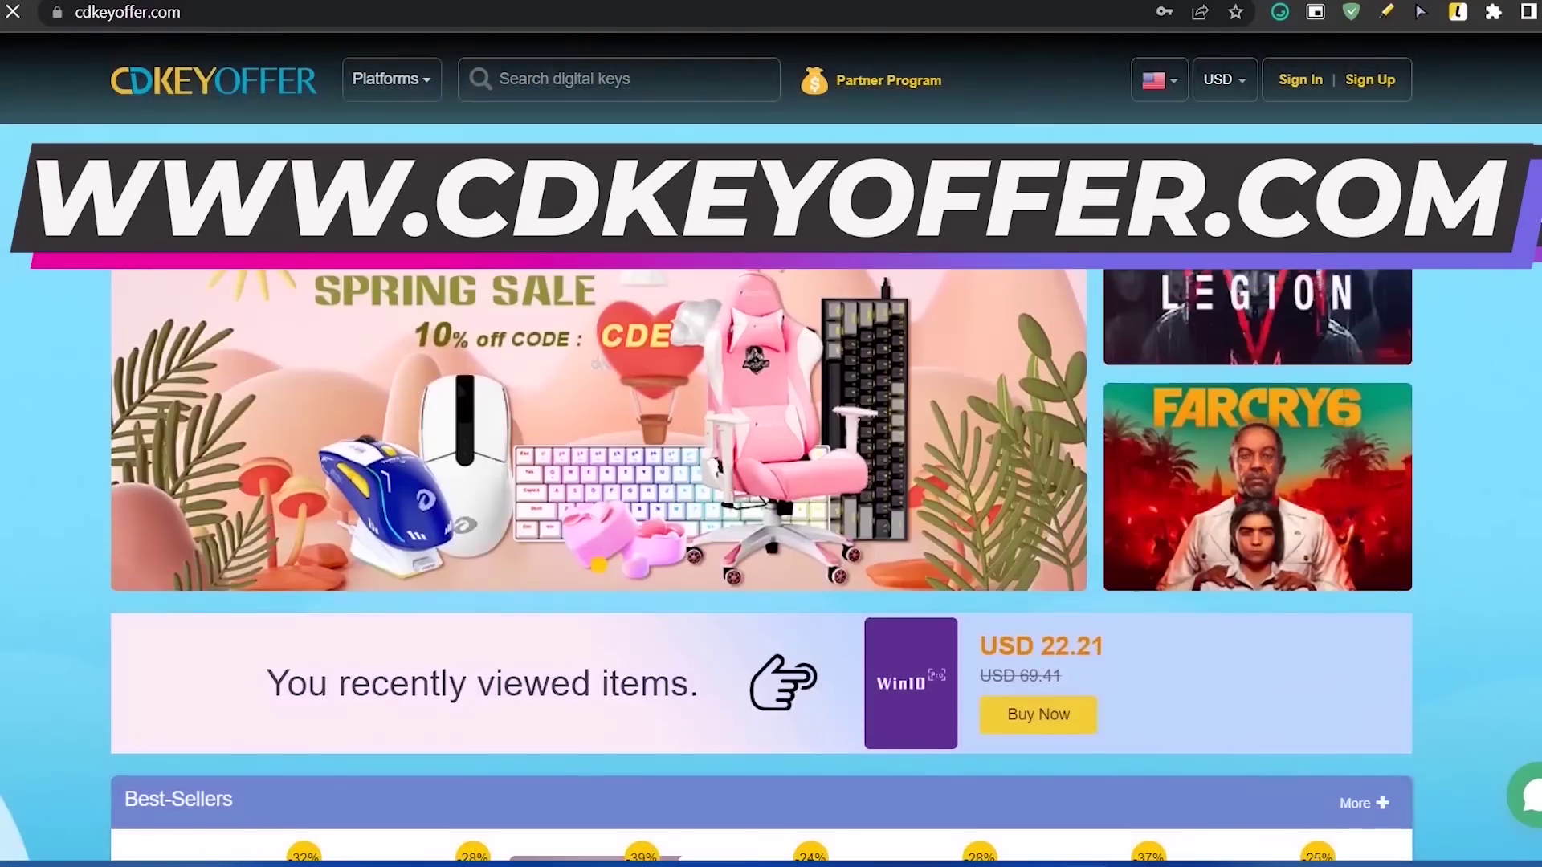
scroll(771, 563, "down", 12)
scroll(771, 562, "up", 4)
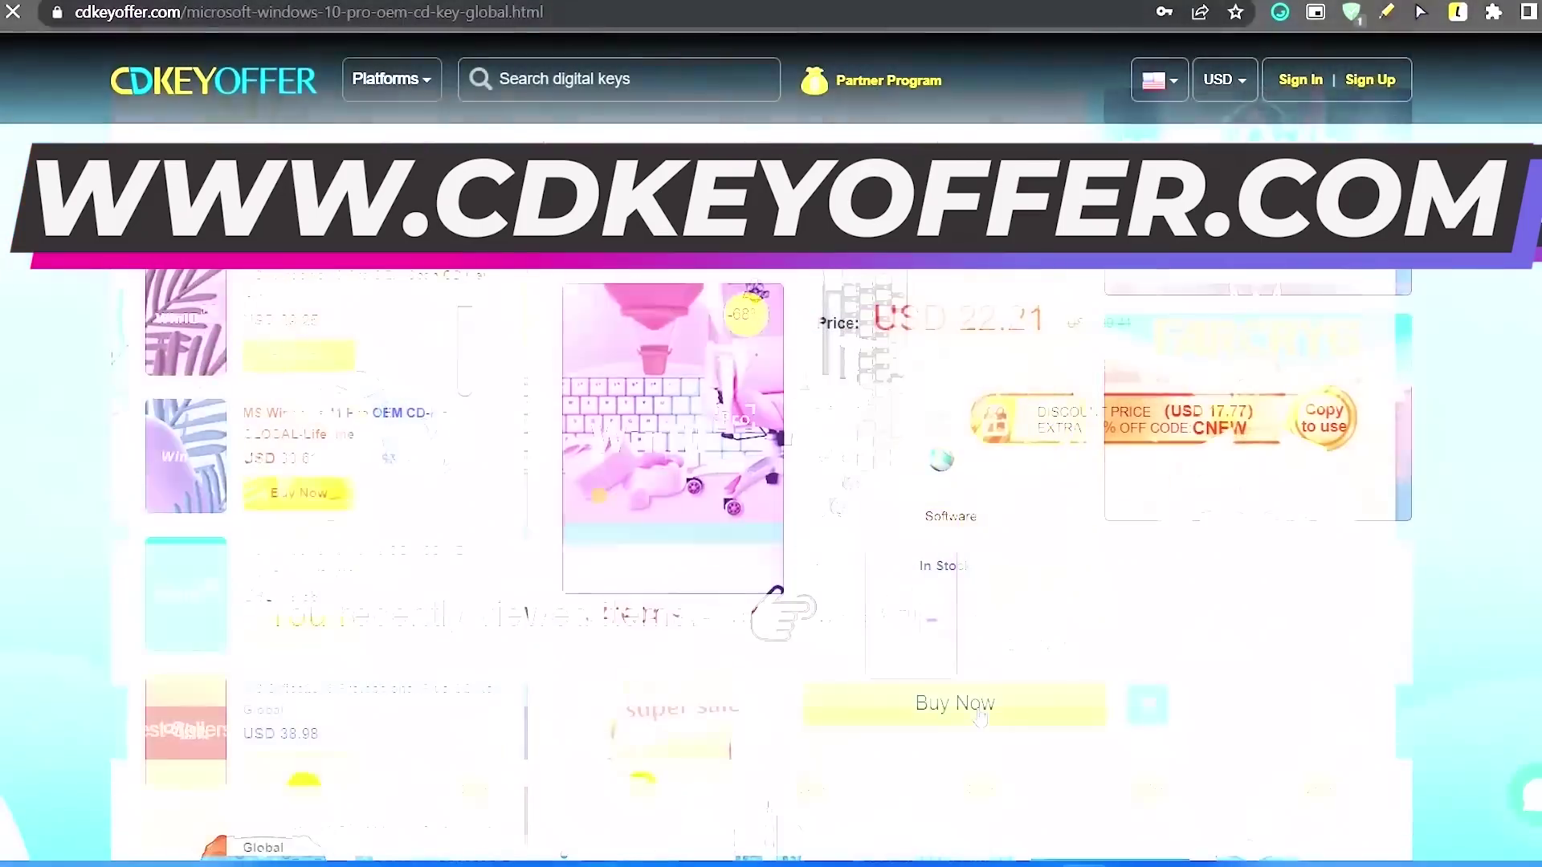